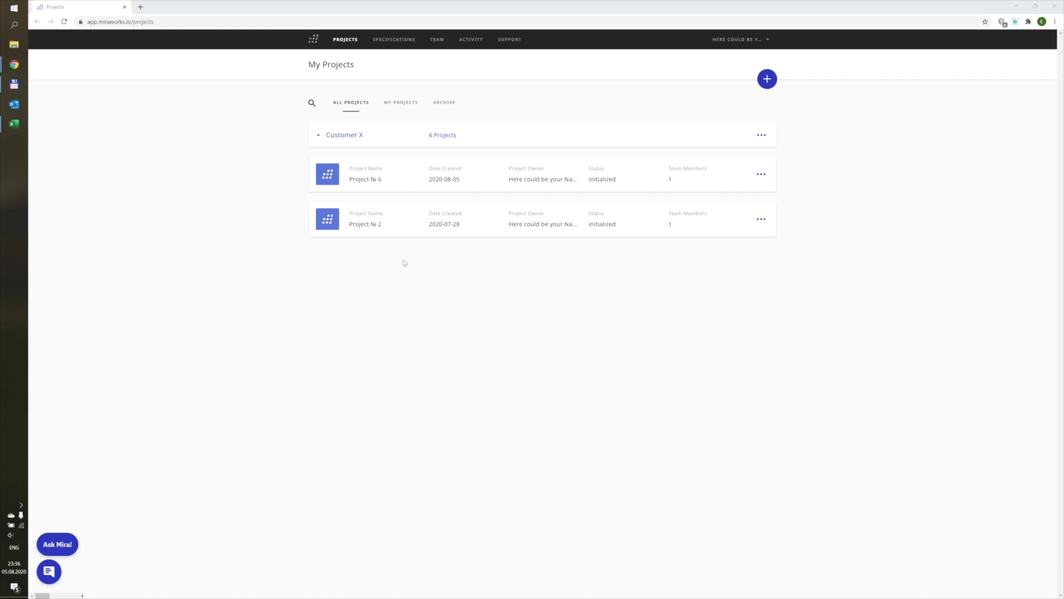
# Step: Create a new project with Quick Start and choose the Topology Editor for adding equipment to its specification
pyautogui.click(317, 136)
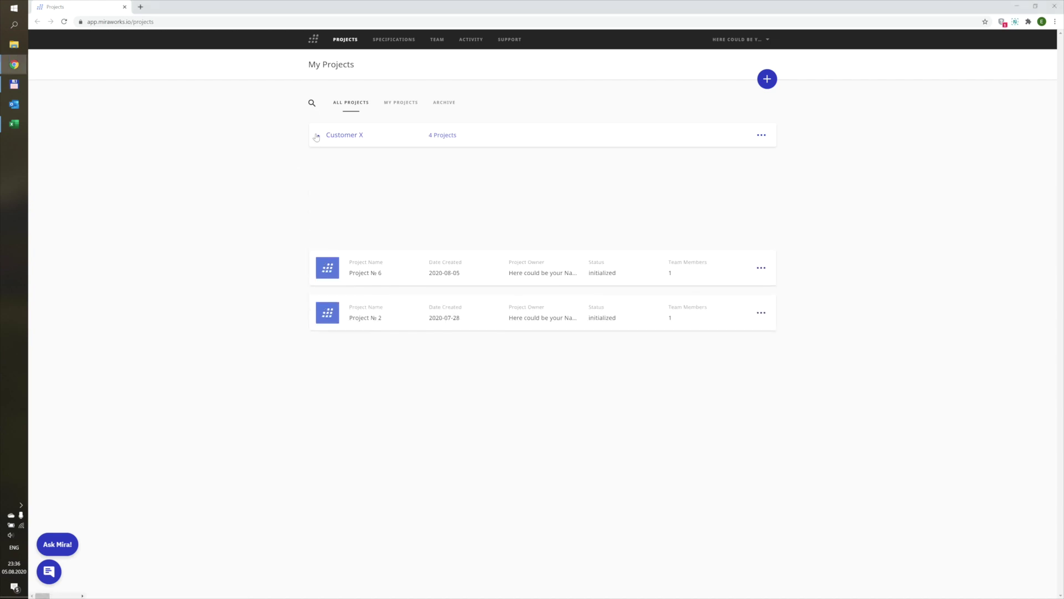
pyautogui.click(333, 139)
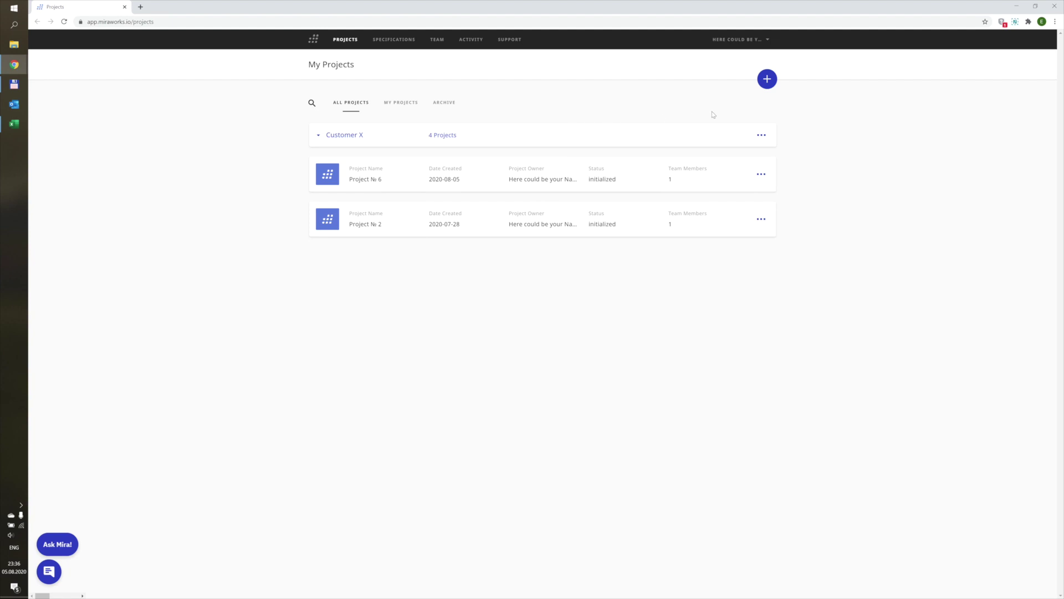
pyautogui.click(765, 83)
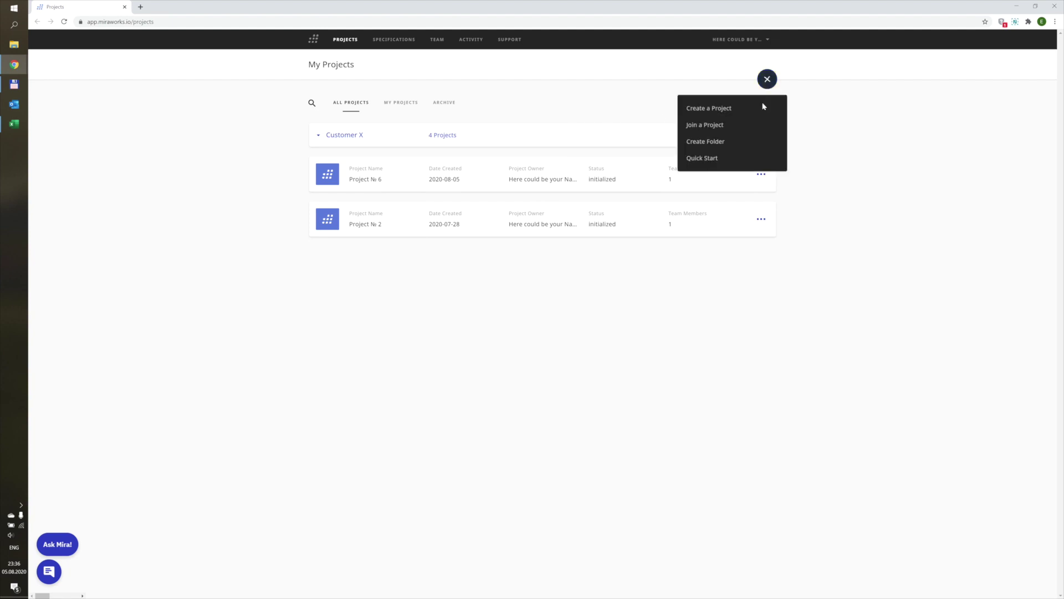
pyautogui.click(738, 159)
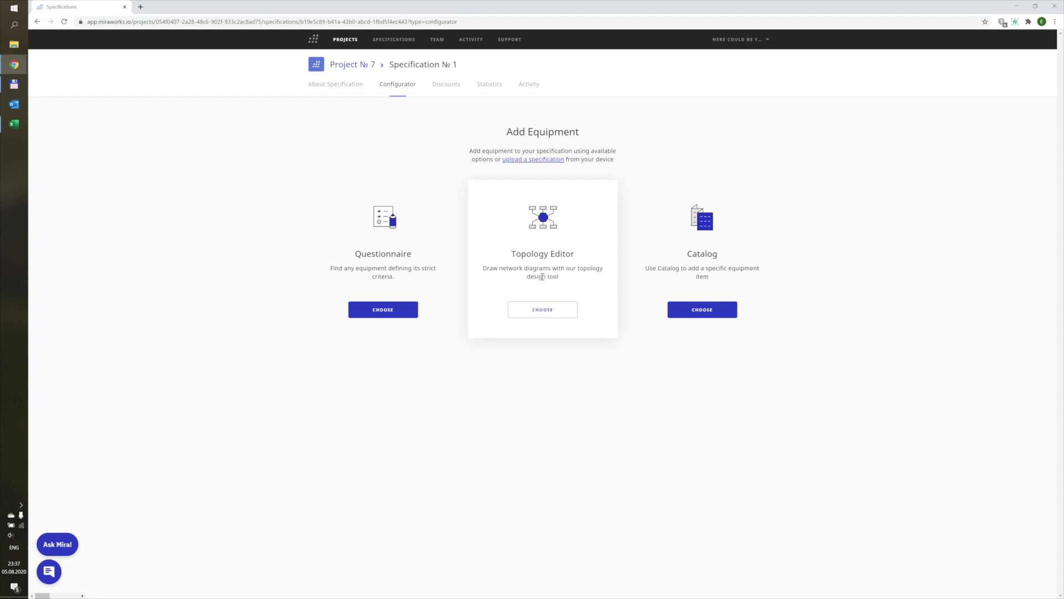
pyautogui.click(538, 314)
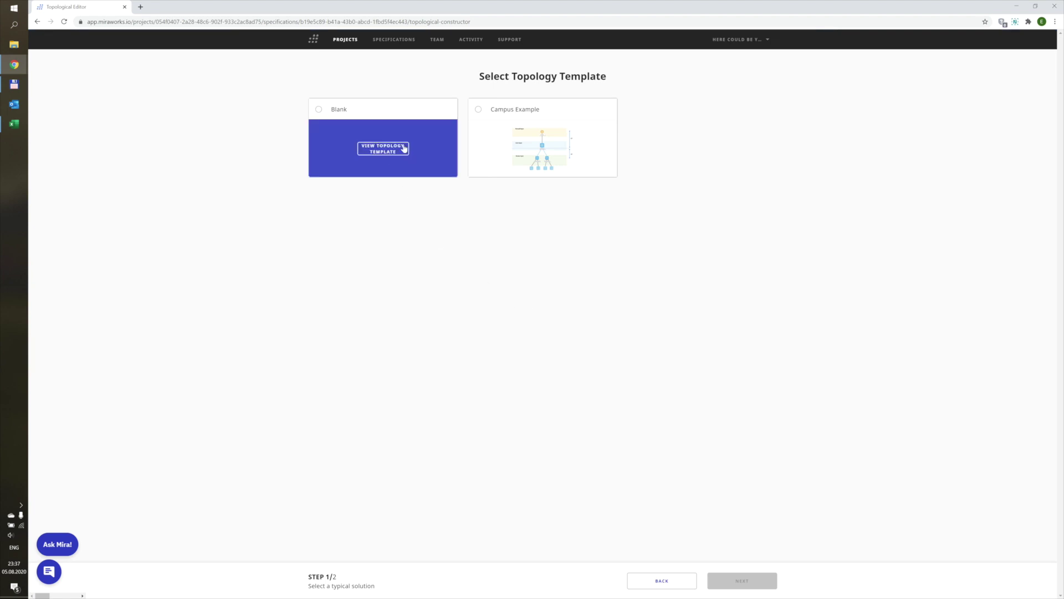
# Step: Preview the Campus Example topology template and start the topology from it
pyautogui.moveTo(538, 148)
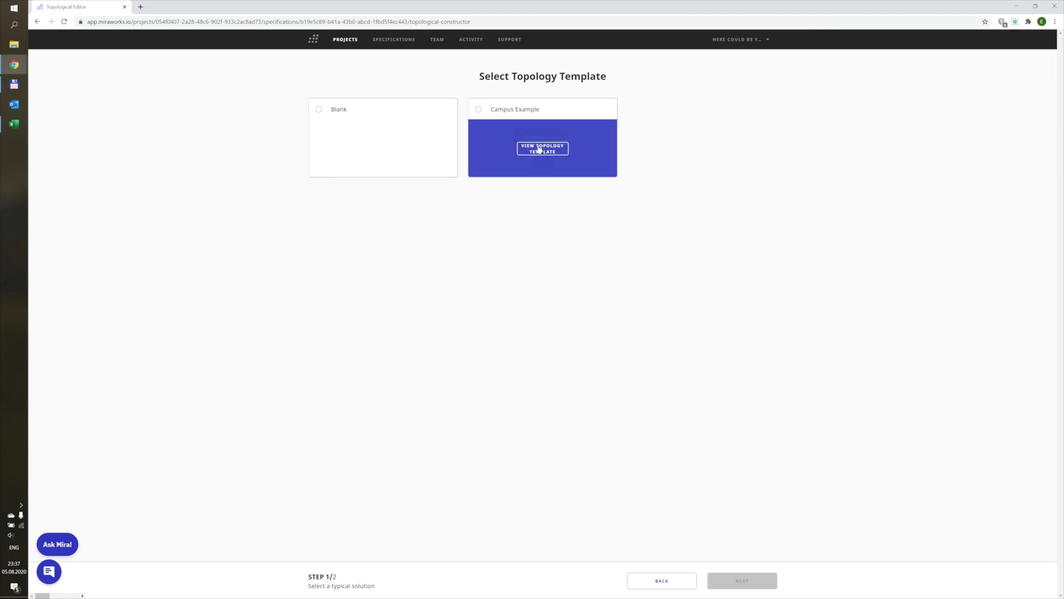
pyautogui.click(552, 150)
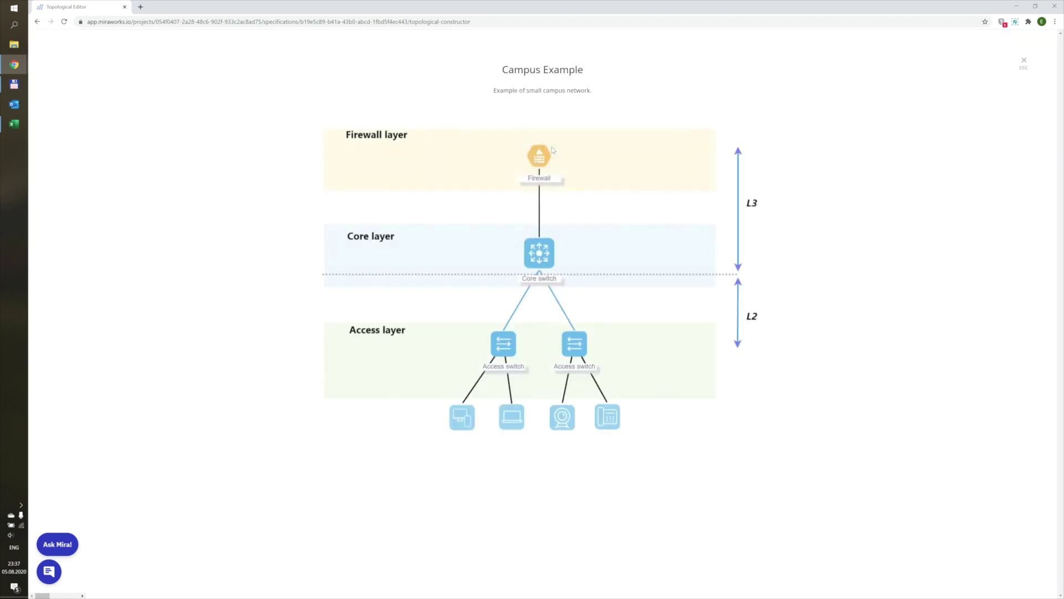
pyautogui.click(1024, 65)
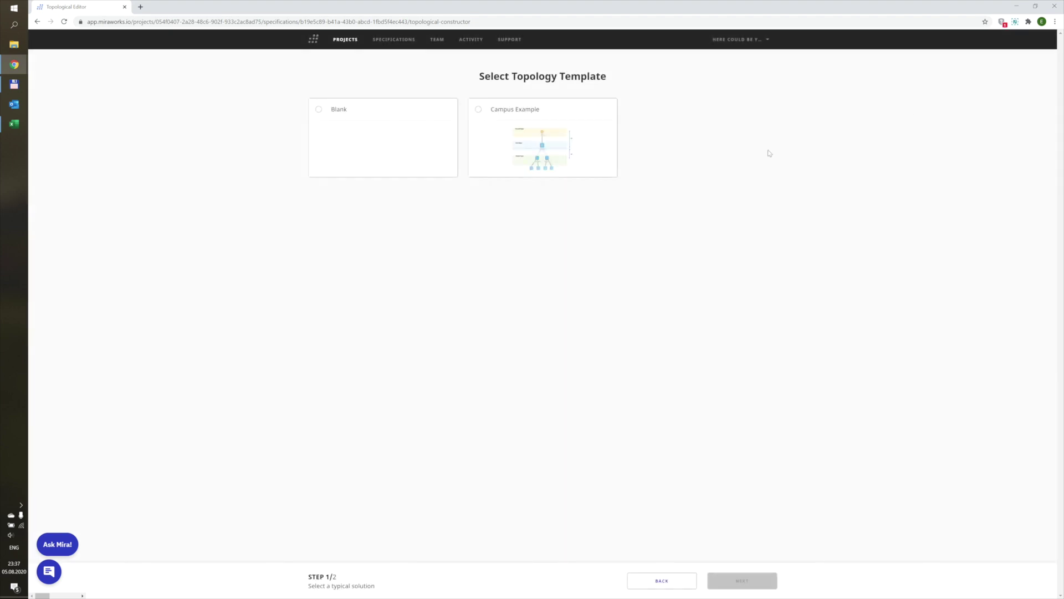
pyautogui.click(479, 109)
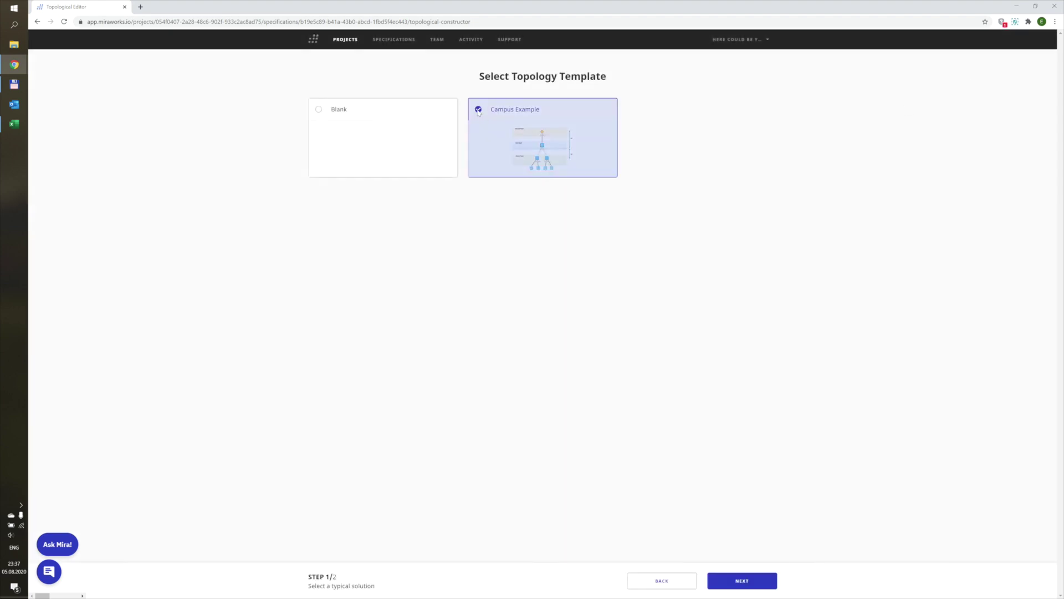
pyautogui.click(742, 580)
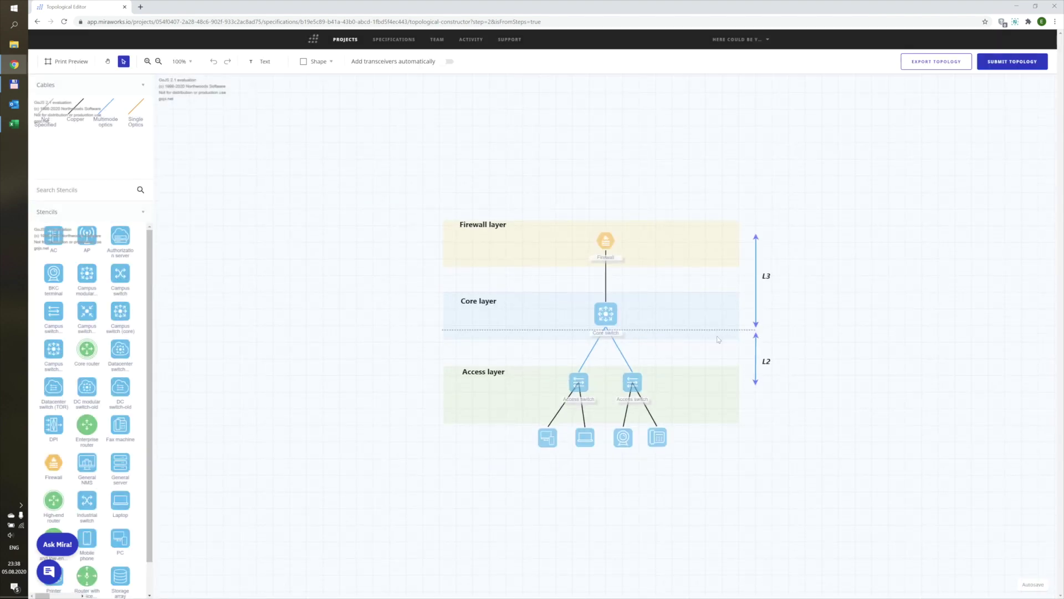
# Step: Assign the Cisco FPR1010-ASA-K9 to the Firewall stencil from its questionnaire's matching results
pyautogui.click(605, 244)
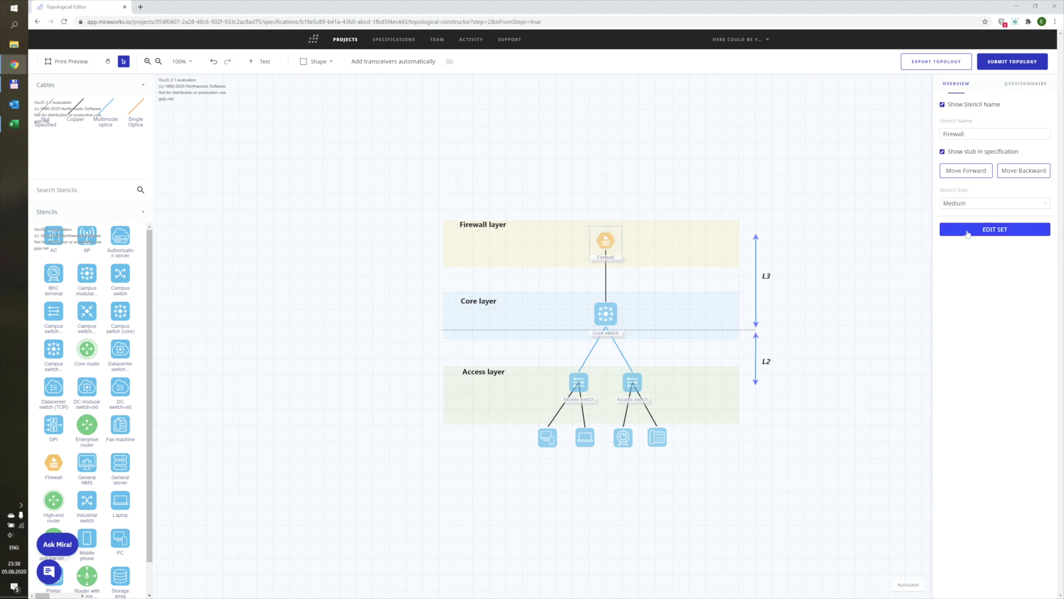
pyautogui.click(968, 229)
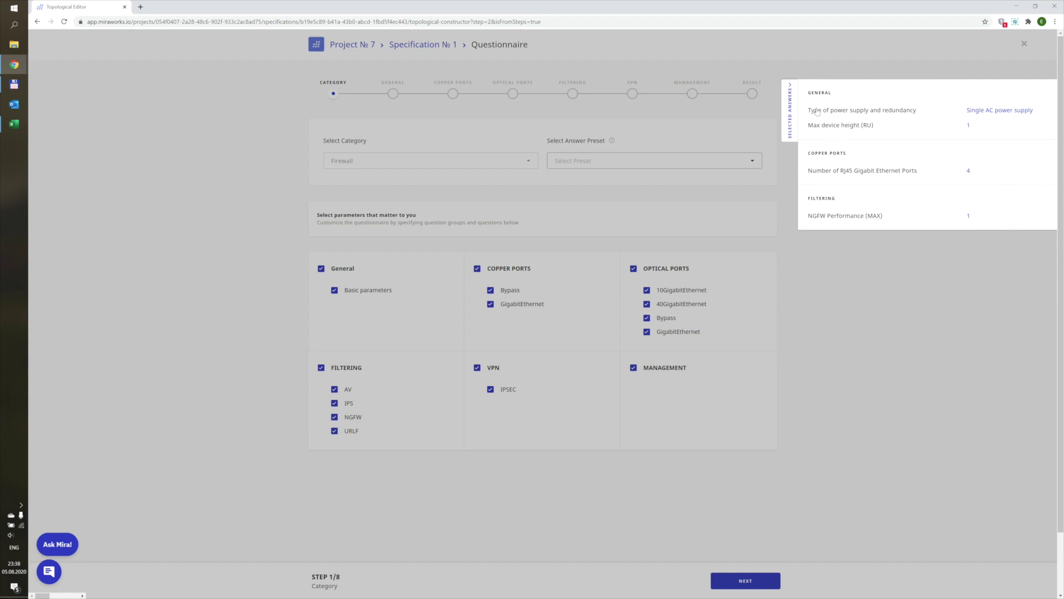
pyautogui.click(782, 99)
pyautogui.click(752, 94)
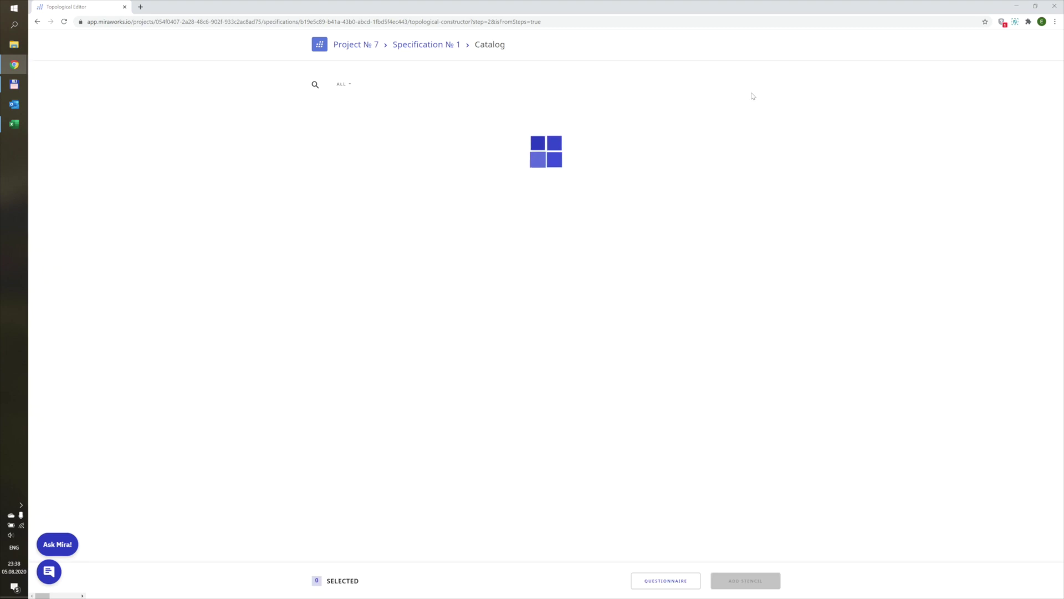
pyautogui.click(460, 224)
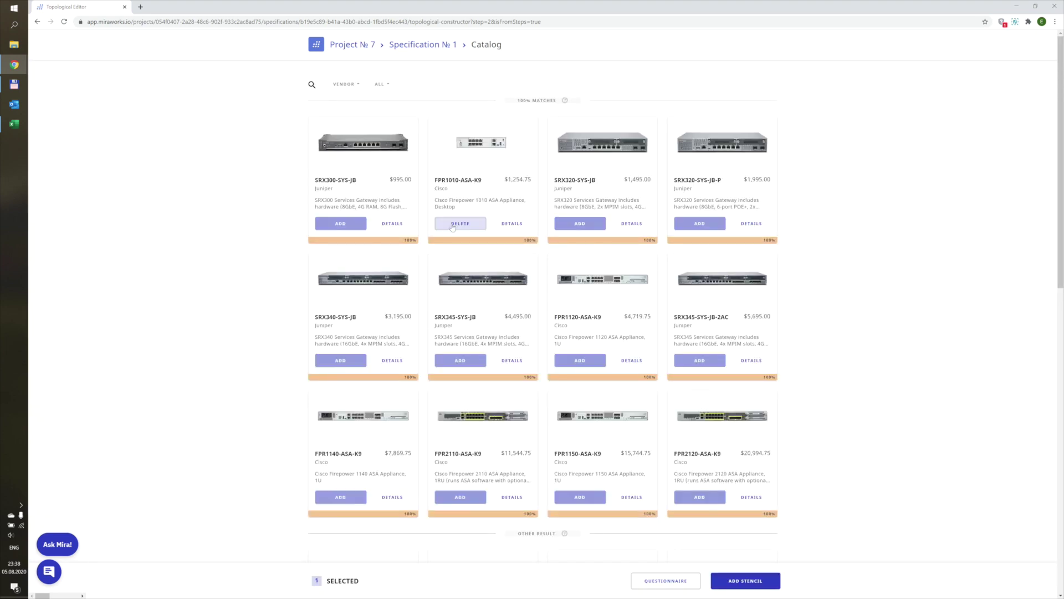
pyautogui.click(734, 582)
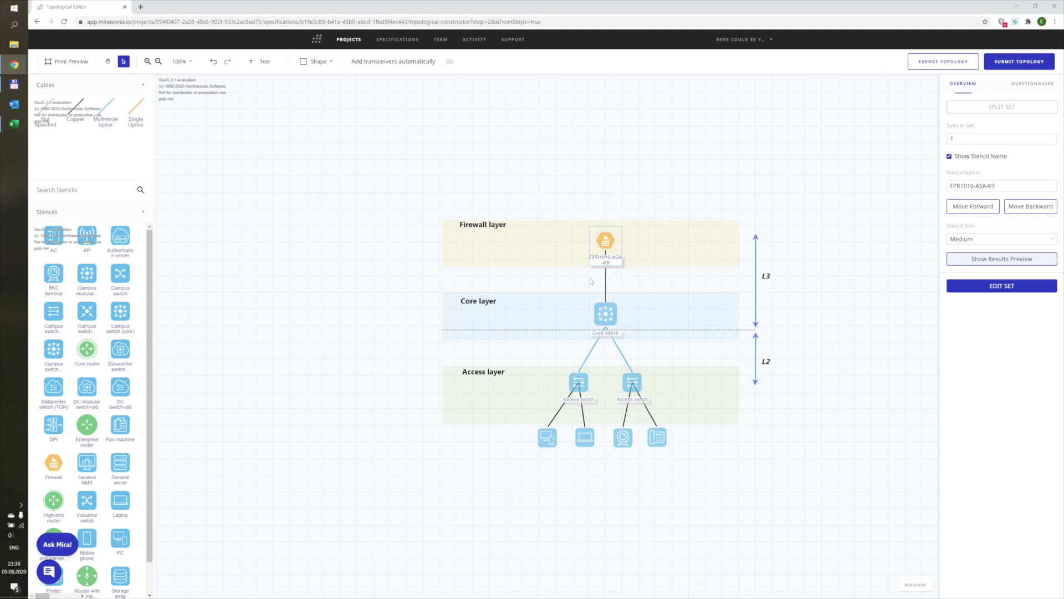
# Step: Review the core switch's selected answers in the full questionnaire and go to its matching equipment results
pyautogui.click(610, 318)
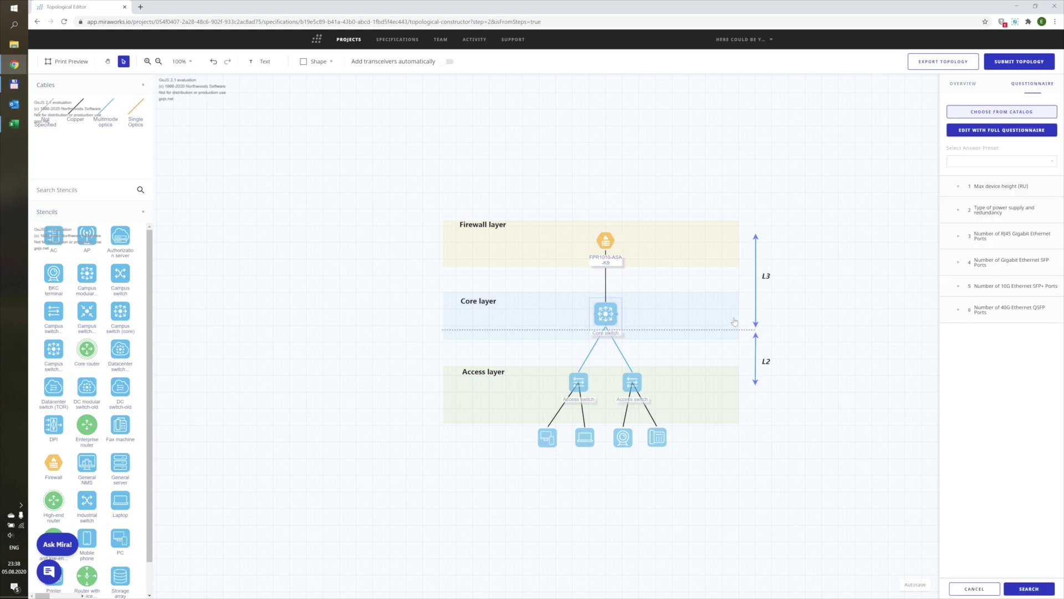
pyautogui.click(1003, 132)
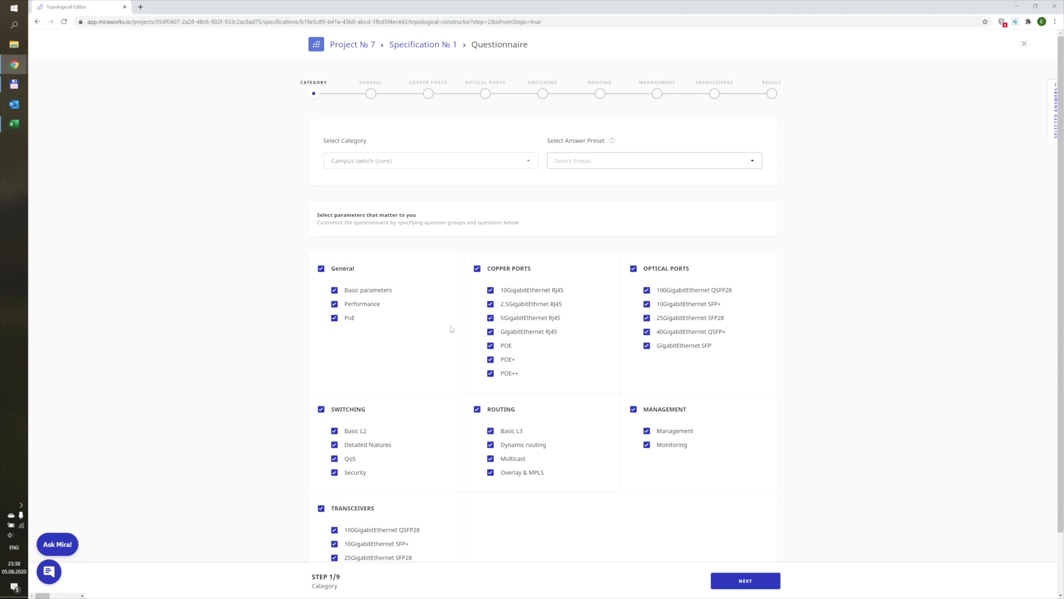
pyautogui.click(586, 162)
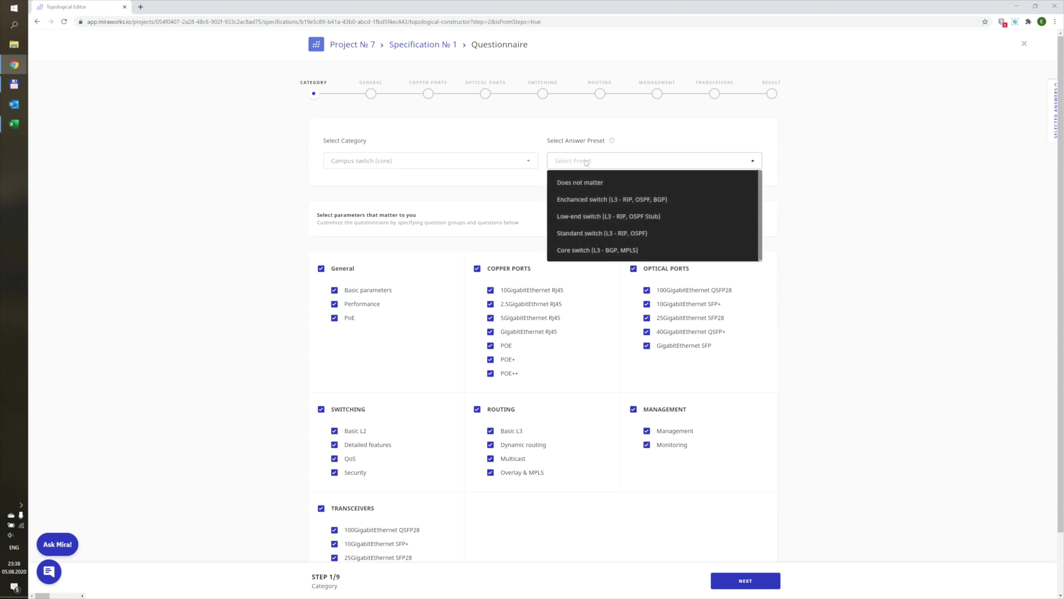
pyautogui.click(586, 162)
pyautogui.click(1054, 129)
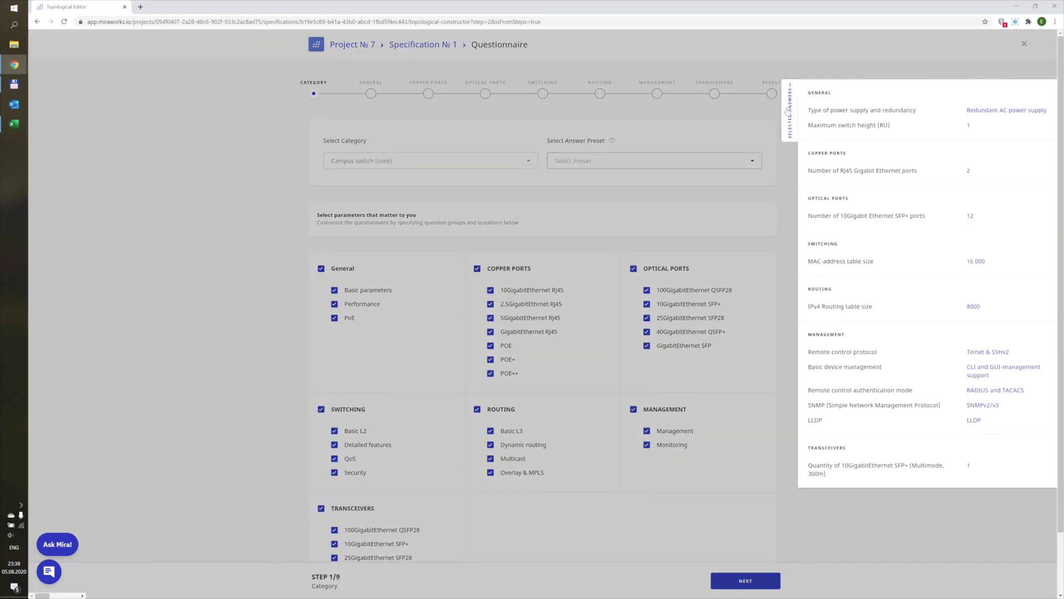
pyautogui.click(785, 111)
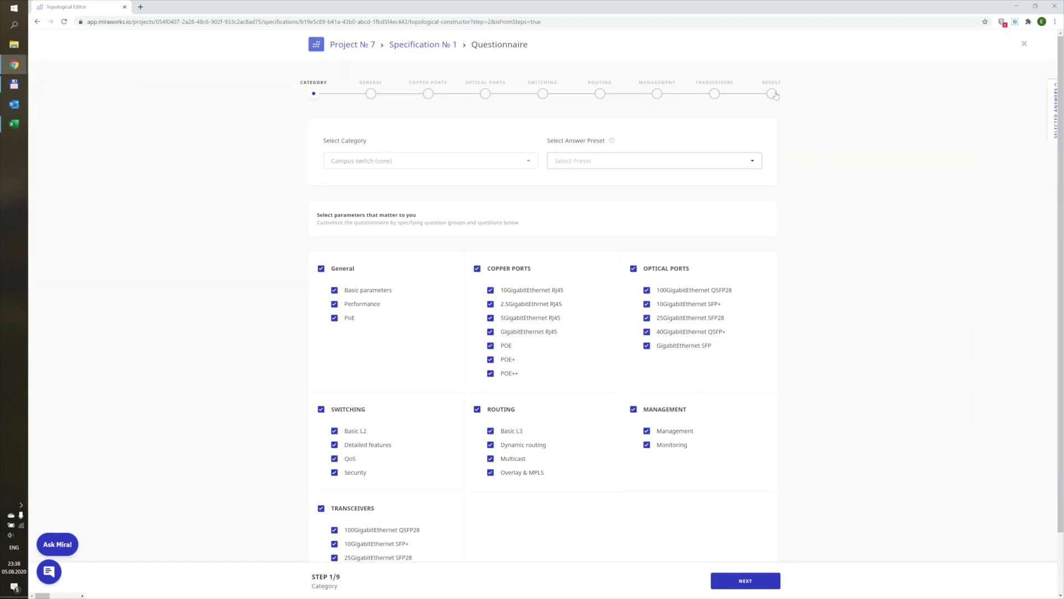
pyautogui.click(775, 94)
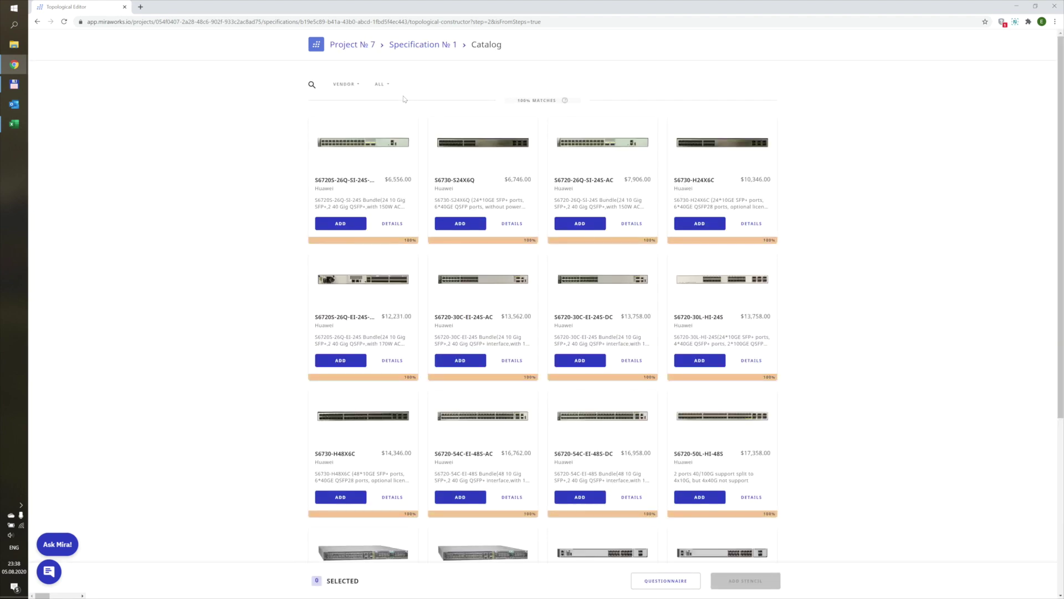
# Step: Filter the core switch results to Cisco and add the C9500-16X-E after examining its components and parameter matches
pyautogui.click(344, 84)
pyautogui.click(346, 96)
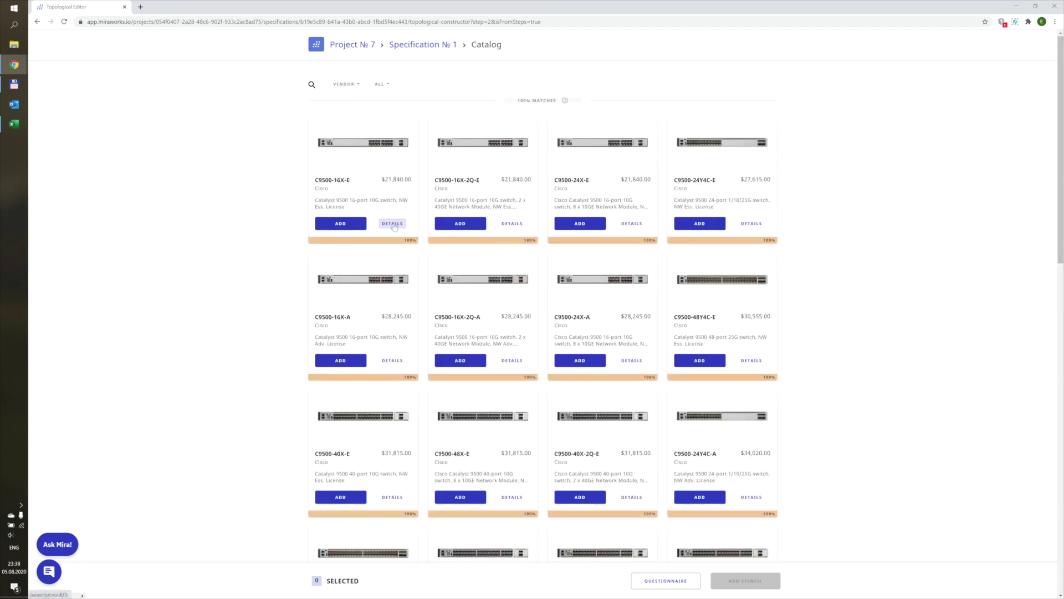
pyautogui.click(394, 224)
pyautogui.click(391, 224)
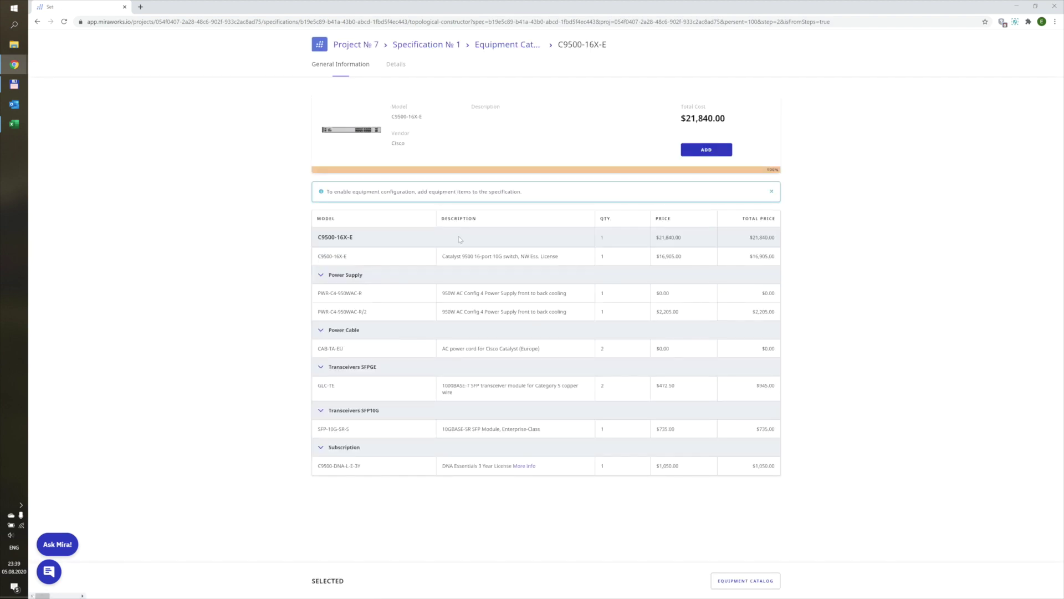
pyautogui.click(394, 64)
pyautogui.scroll(-2, 522, 242)
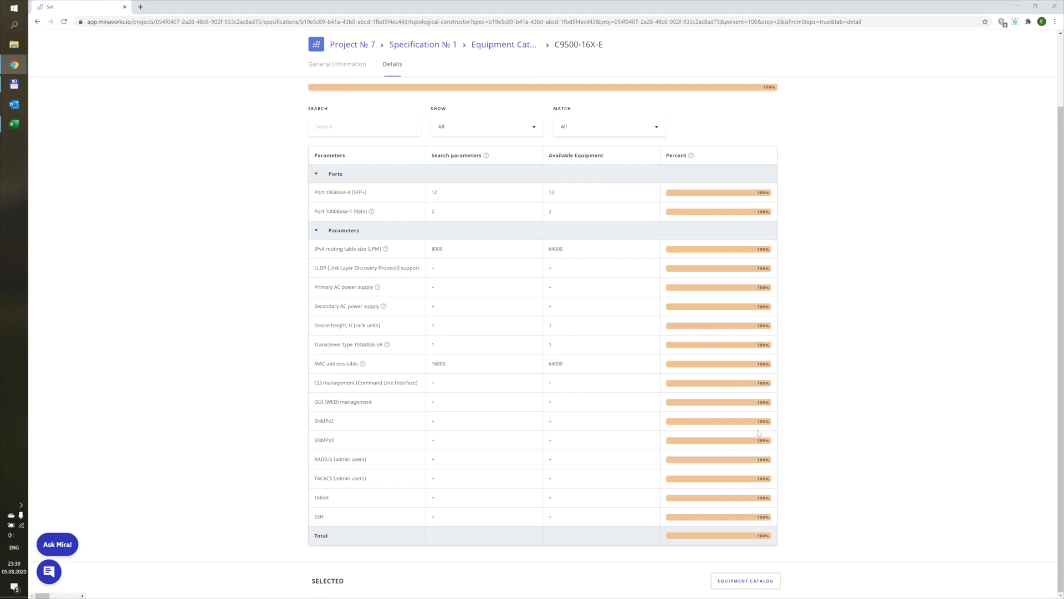
pyautogui.scroll(2, 720, 388)
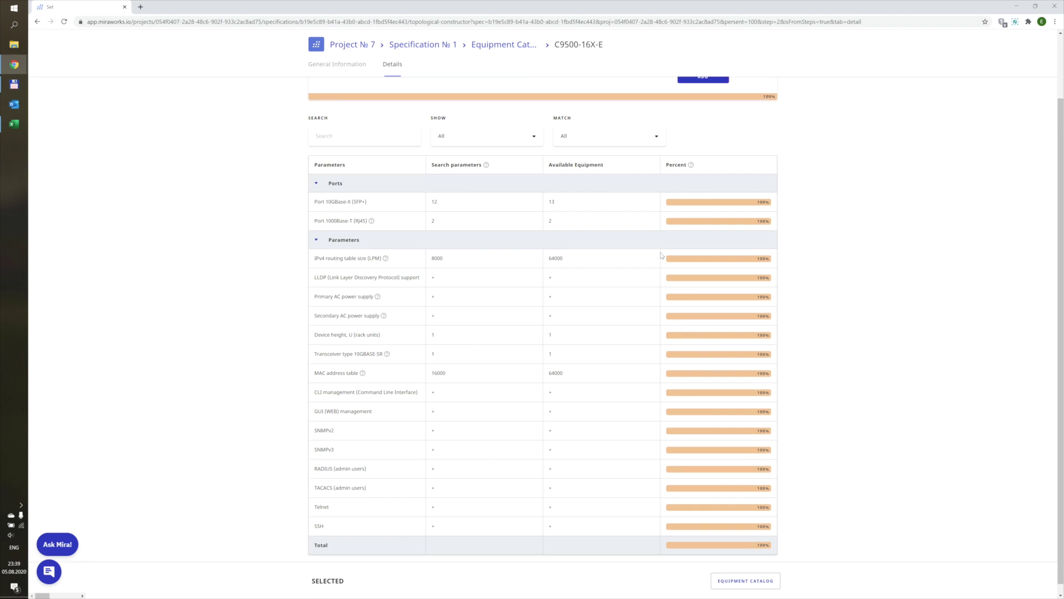
pyautogui.click(698, 151)
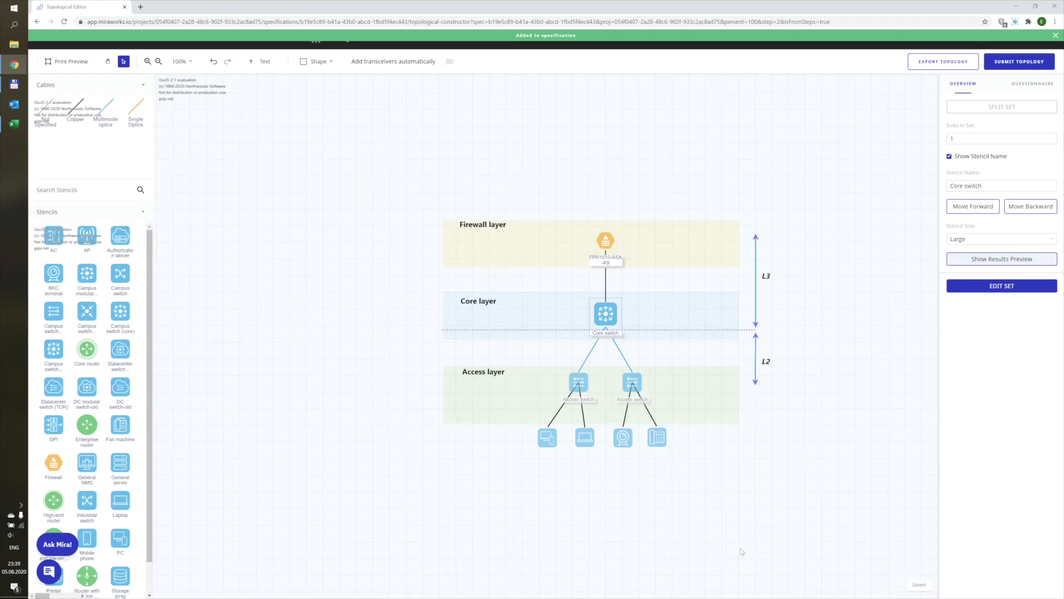
pyautogui.click(726, 520)
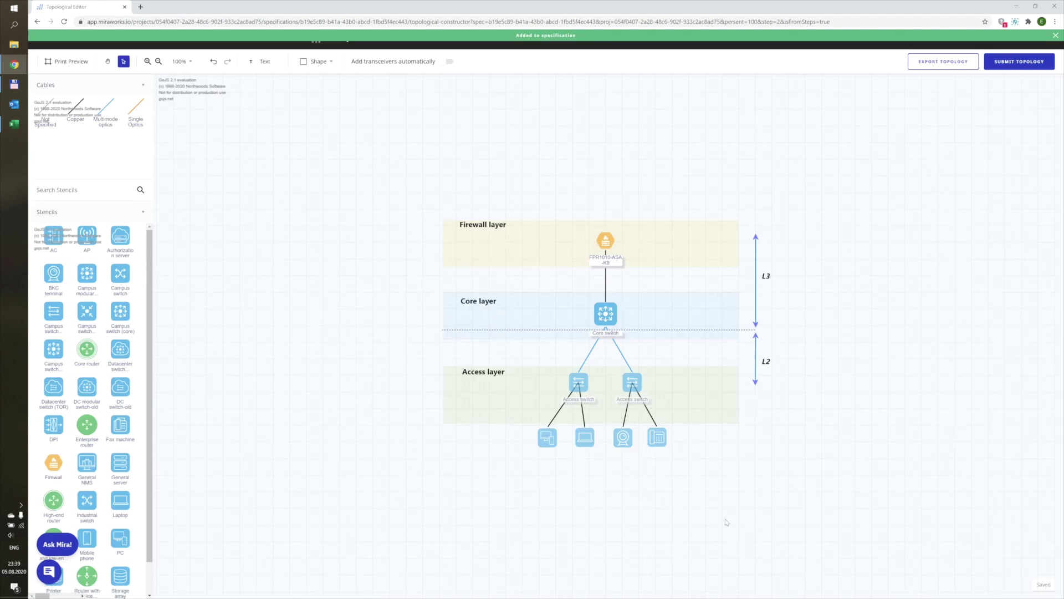
# Step: Assign the Cisco C9200L-48T-4X-RE to the left access switch from its questionnaire results filtered to Cisco
pyautogui.click(585, 381)
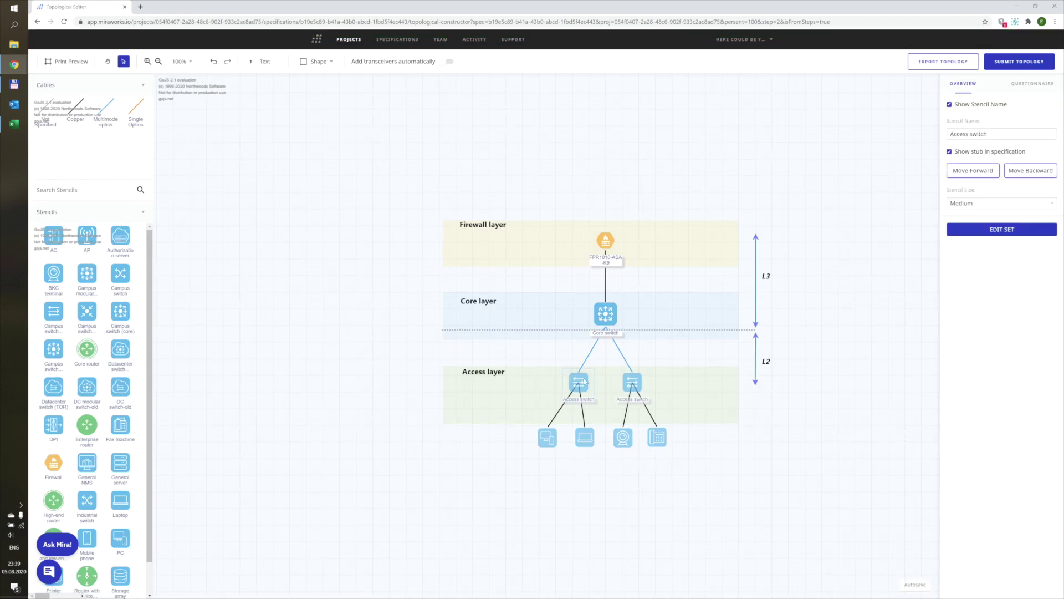
pyautogui.click(1003, 229)
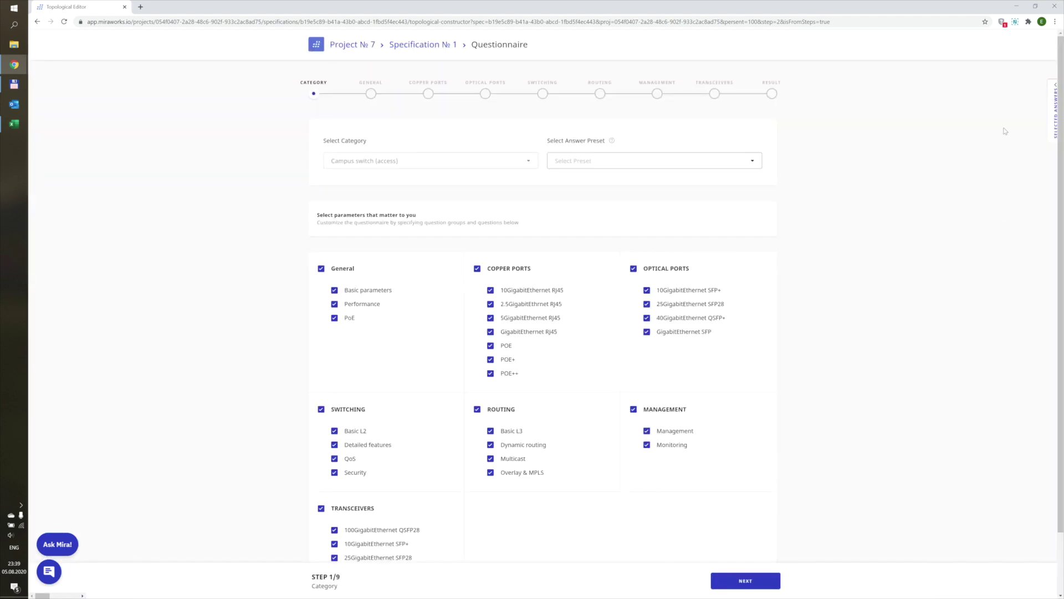
pyautogui.click(1052, 128)
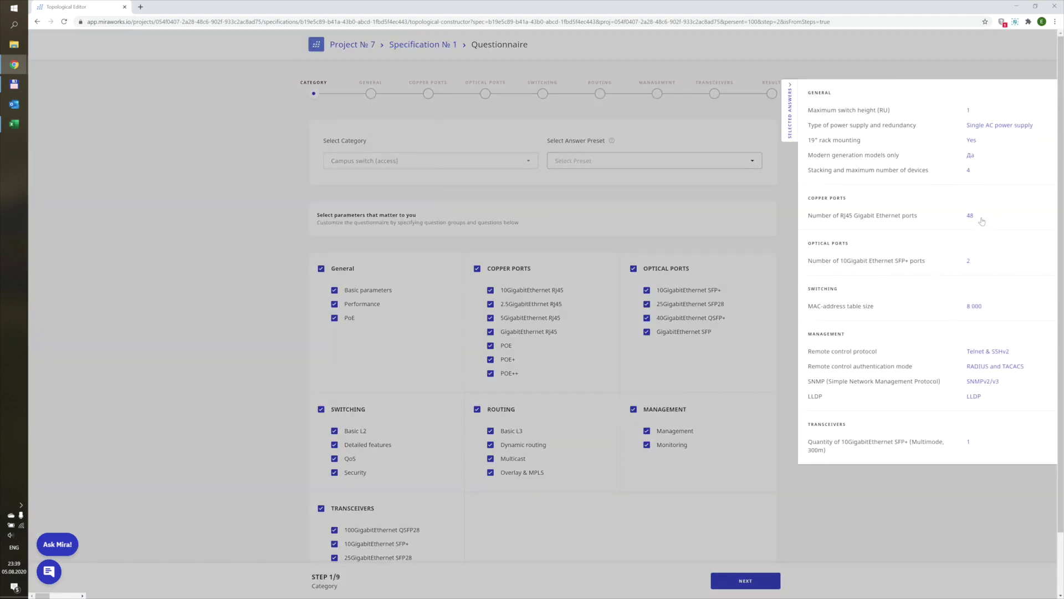
pyautogui.click(789, 116)
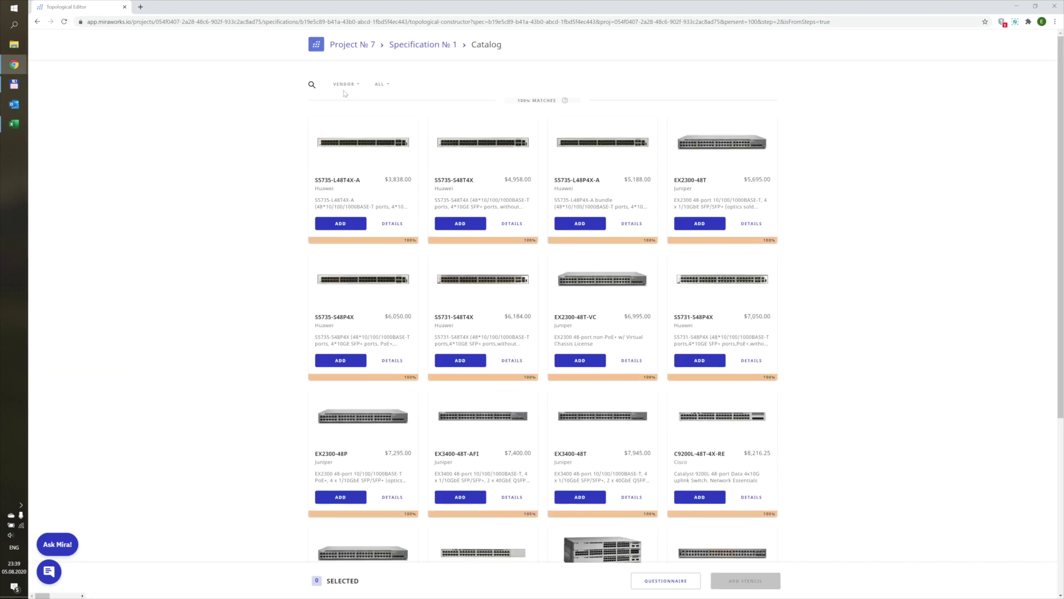
pyautogui.click(345, 84)
pyautogui.click(344, 101)
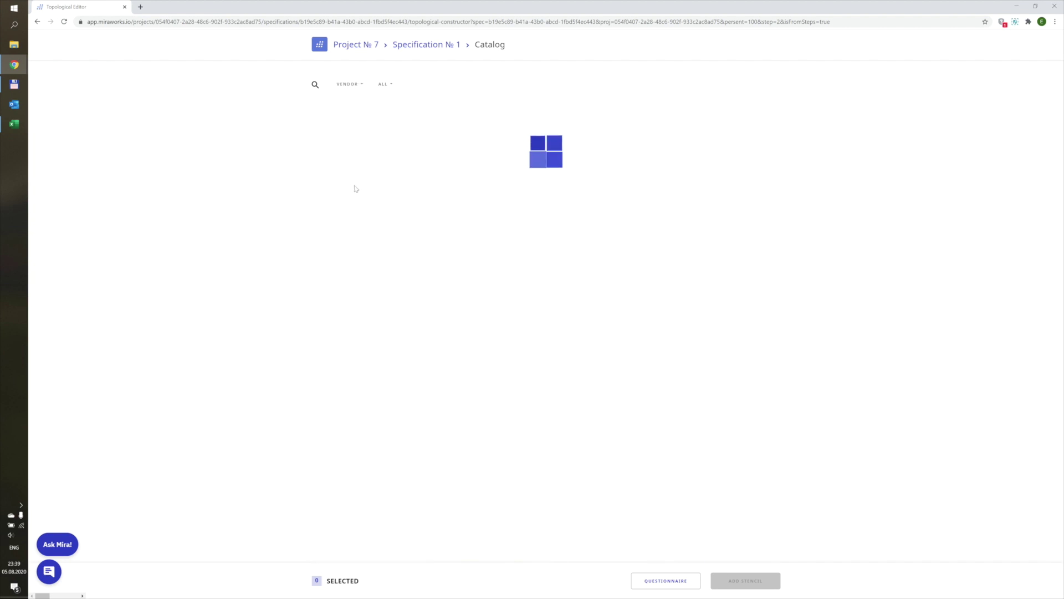
pyautogui.click(342, 223)
pyautogui.click(744, 580)
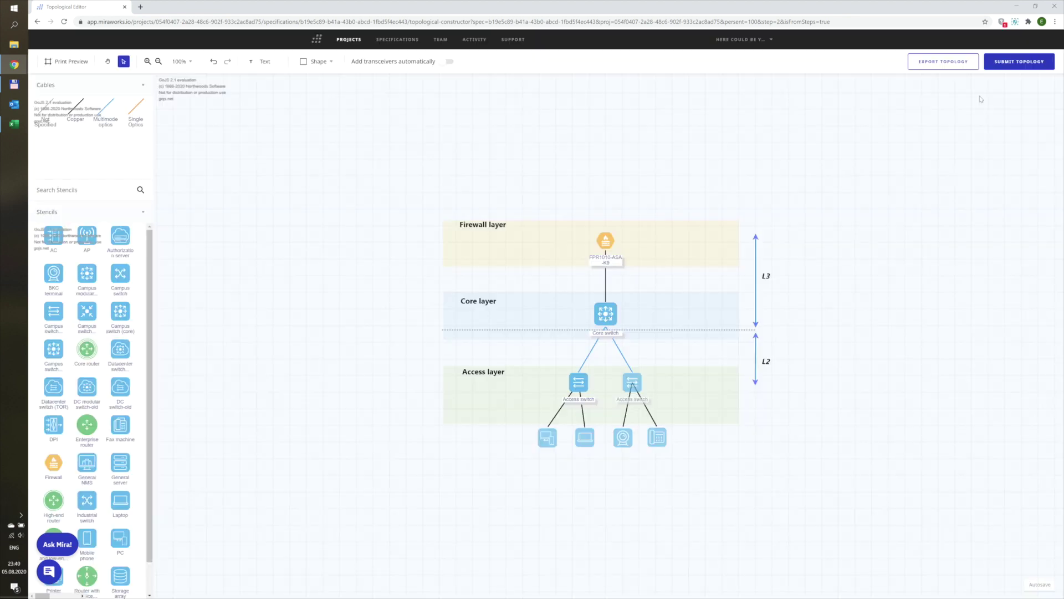
# Step: Submit the topology and start the equipment questionnaire for the unassigned Campus switch (access) in the specification
pyautogui.click(1006, 61)
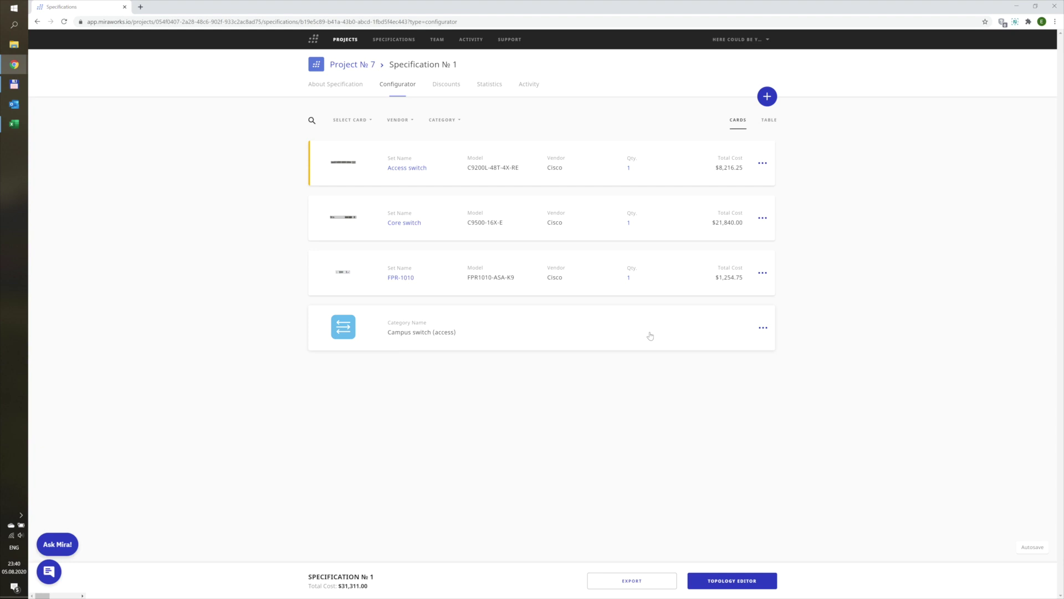
pyautogui.click(767, 329)
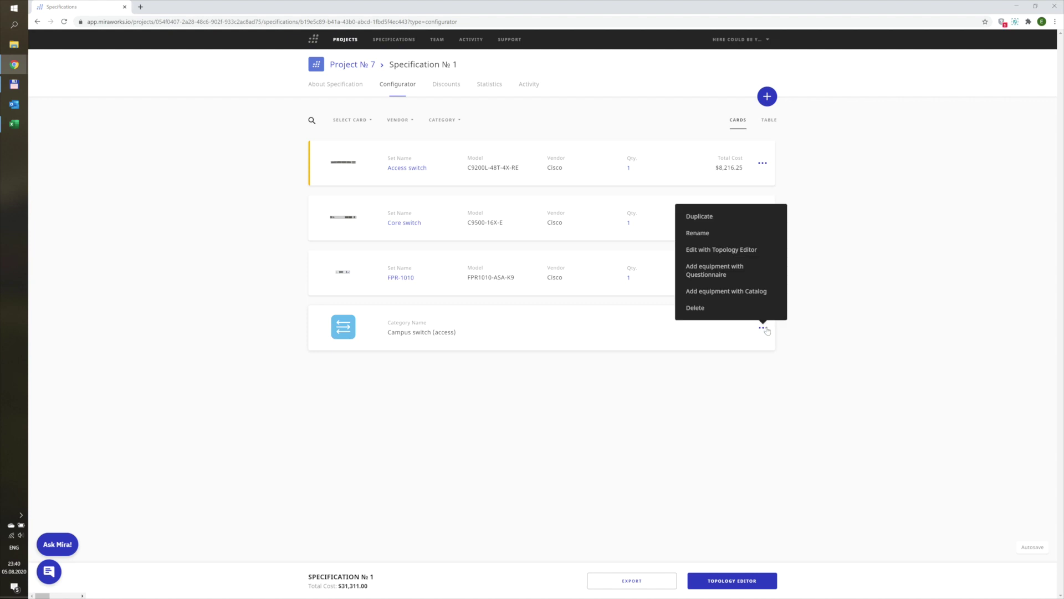
pyautogui.click(733, 272)
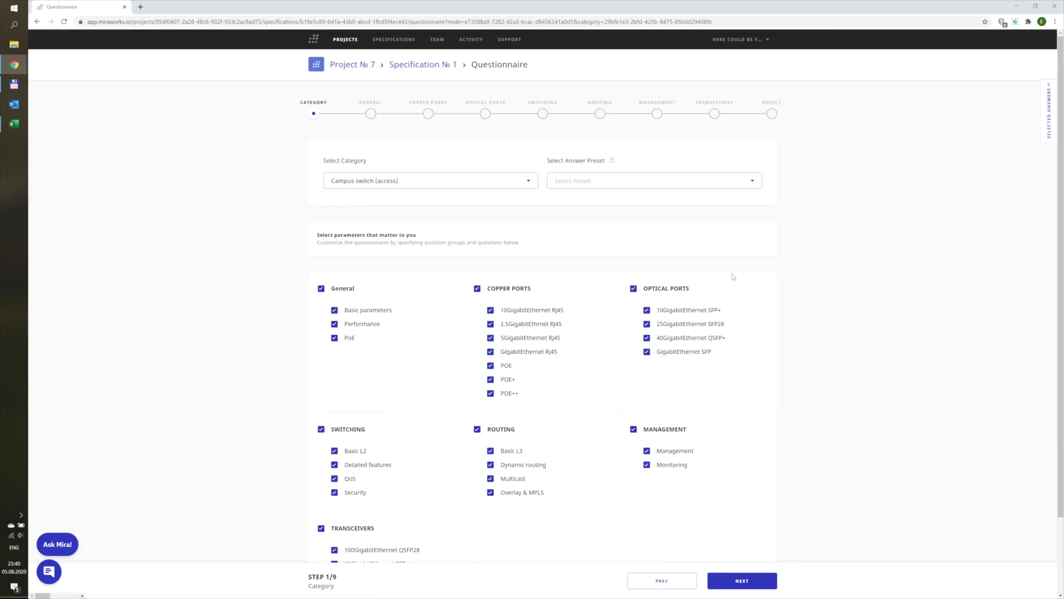
# Step: Review the access switch's selected questionnaire answers and go straight to its matching equipment results
pyautogui.click(1049, 111)
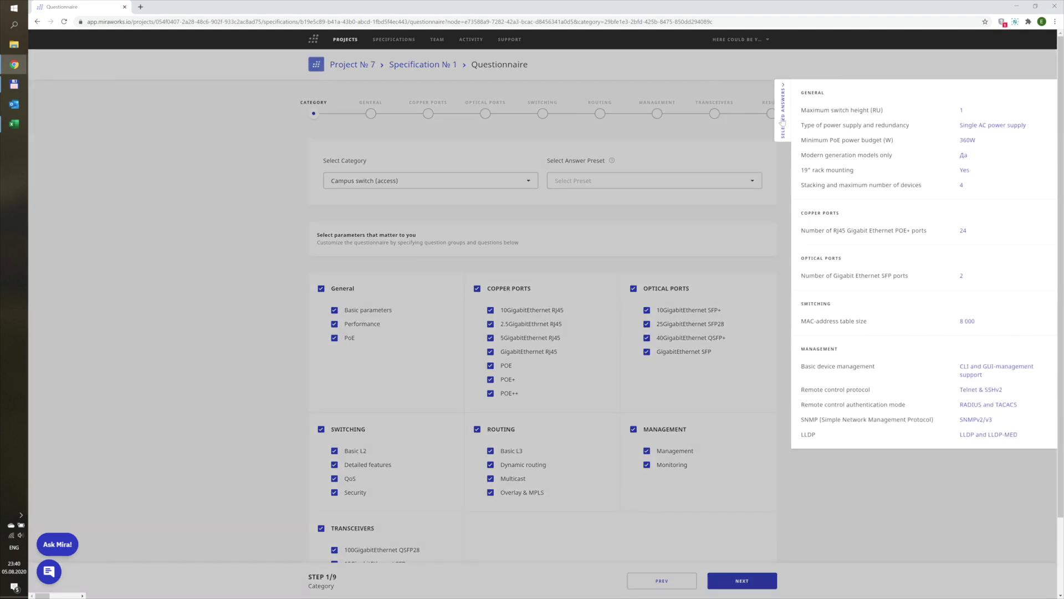
pyautogui.click(783, 121)
pyautogui.click(773, 114)
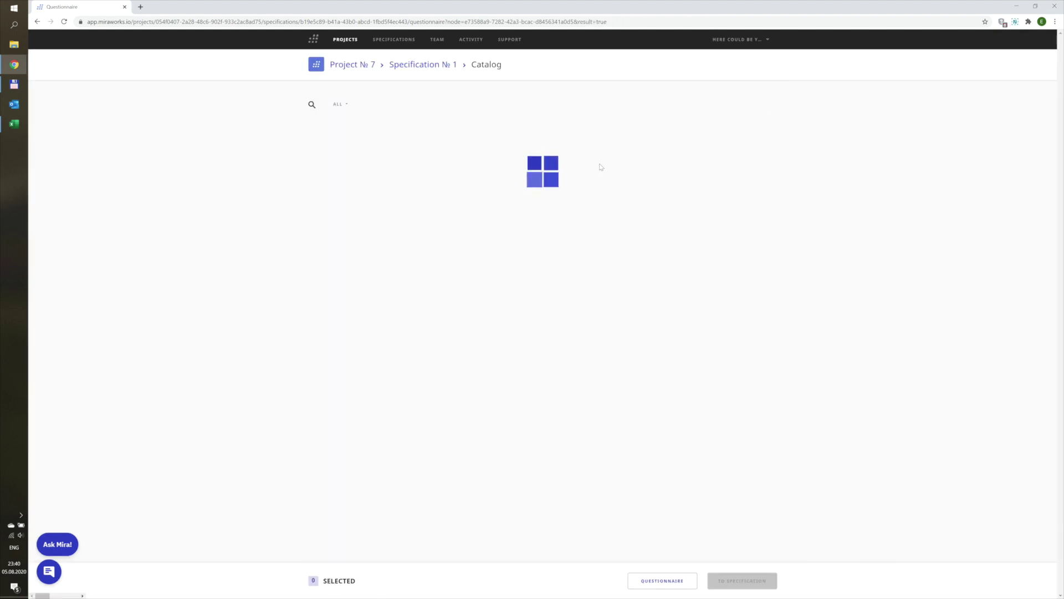
# Step: Filter the access switch results to Cisco and add the C9200L-24P-4G-RE to the specification
pyautogui.click(341, 104)
pyautogui.click(348, 119)
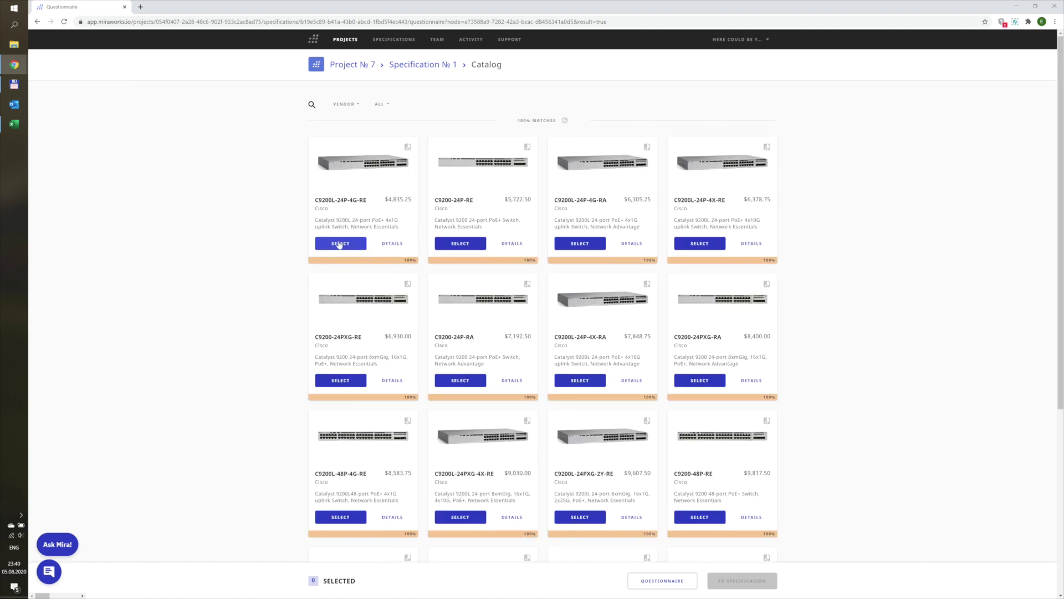
pyautogui.click(339, 243)
pyautogui.click(743, 580)
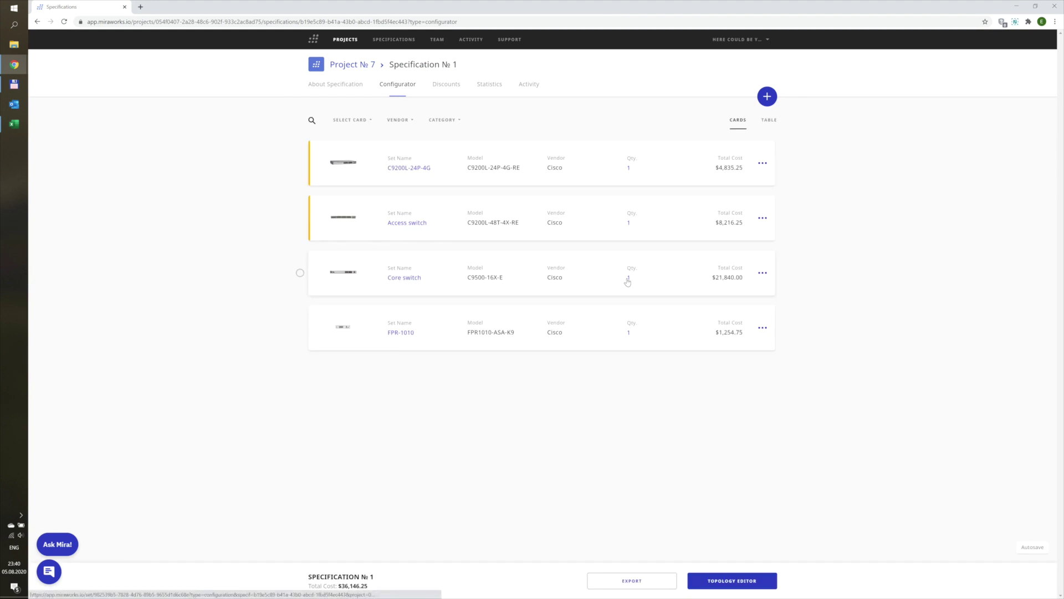
# Step: Examine the specification's components and prices for each equipment set in the table view
pyautogui.click(775, 120)
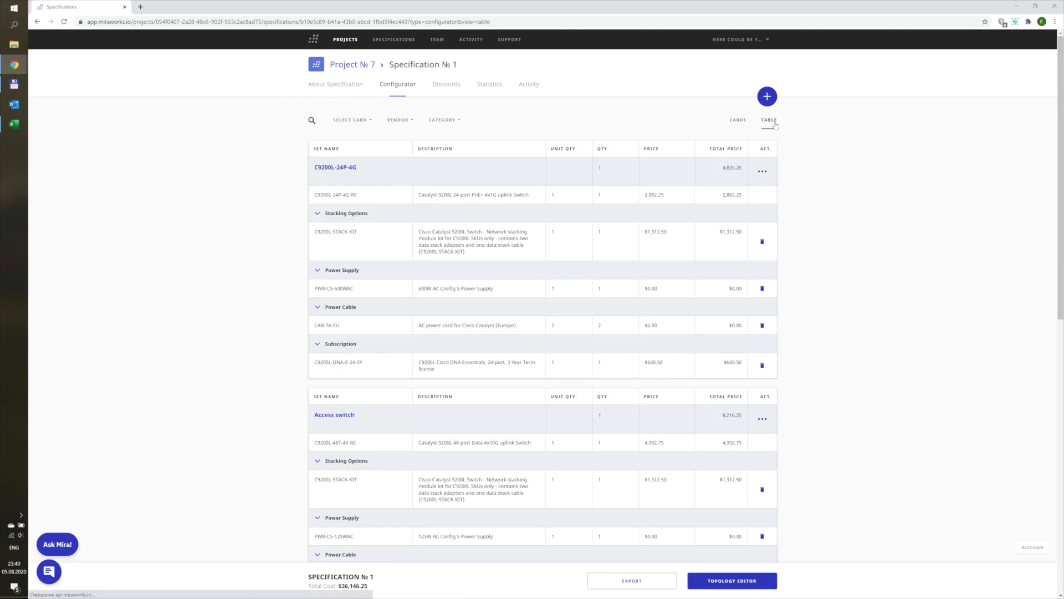
pyautogui.scroll(-3, 670, 225)
pyautogui.scroll(-5, 669, 224)
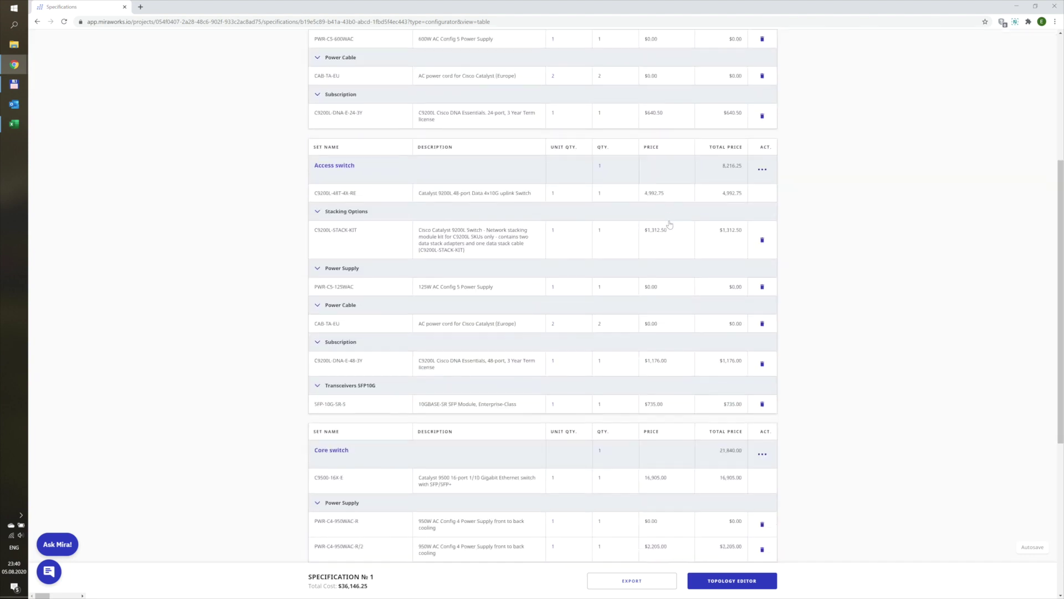
pyautogui.scroll(8, 670, 225)
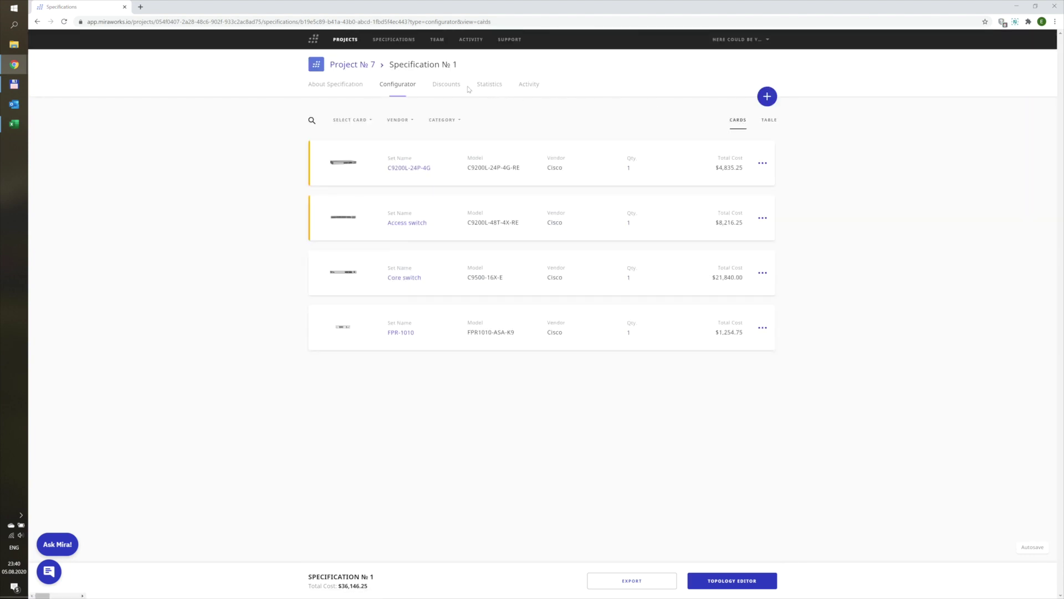
# Step: Apply the first My-DDP discount preset to Specification № 1 and check the discounts and net prices per item
pyautogui.click(452, 85)
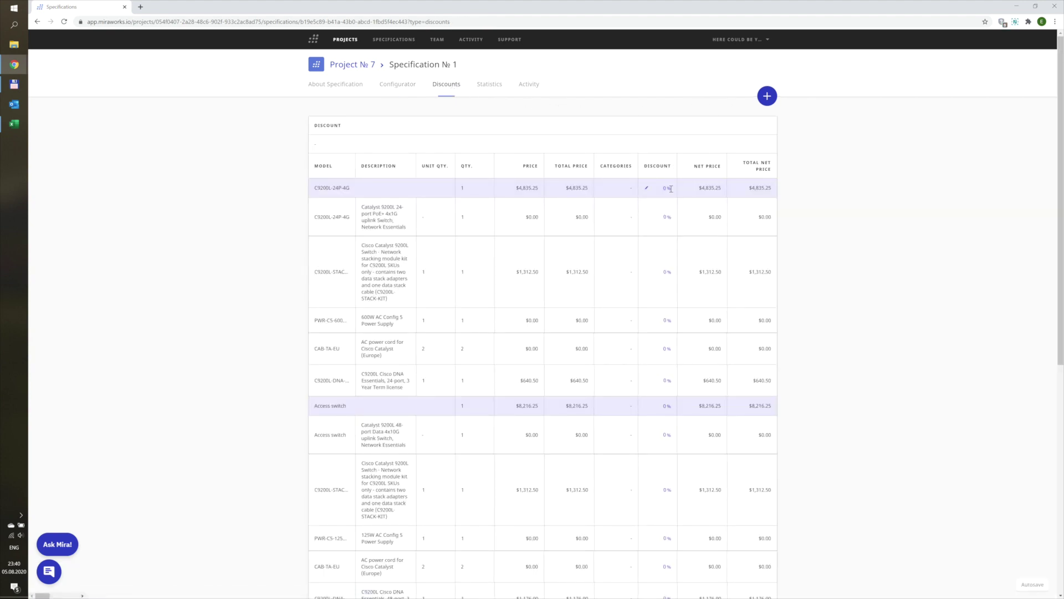
pyautogui.click(767, 95)
pyautogui.moveTo(703, 147)
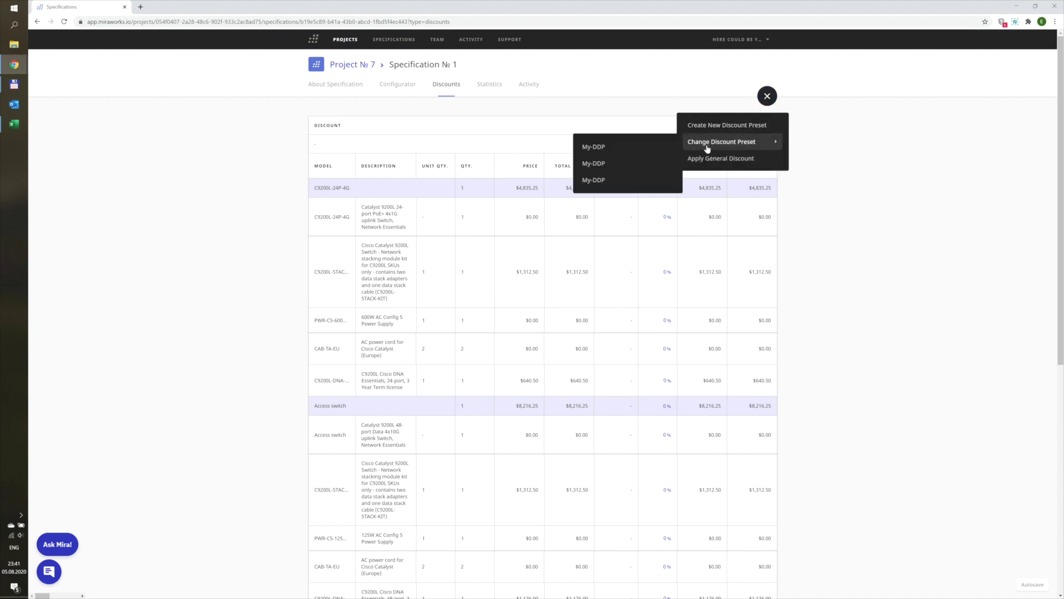
pyautogui.click(631, 147)
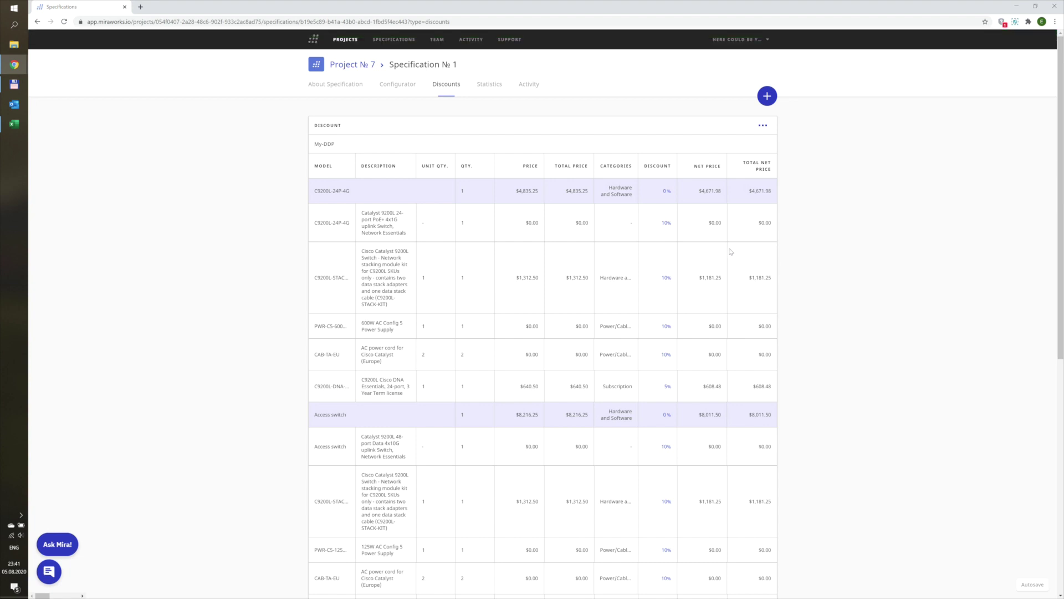
pyautogui.scroll(-2, 687, 258)
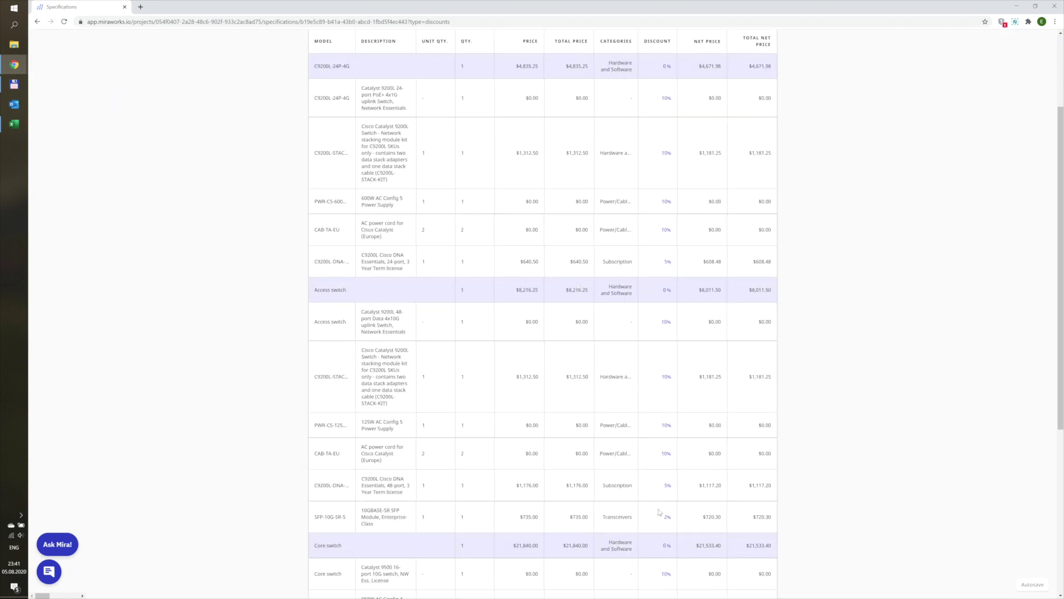
pyautogui.scroll(2, 828, 372)
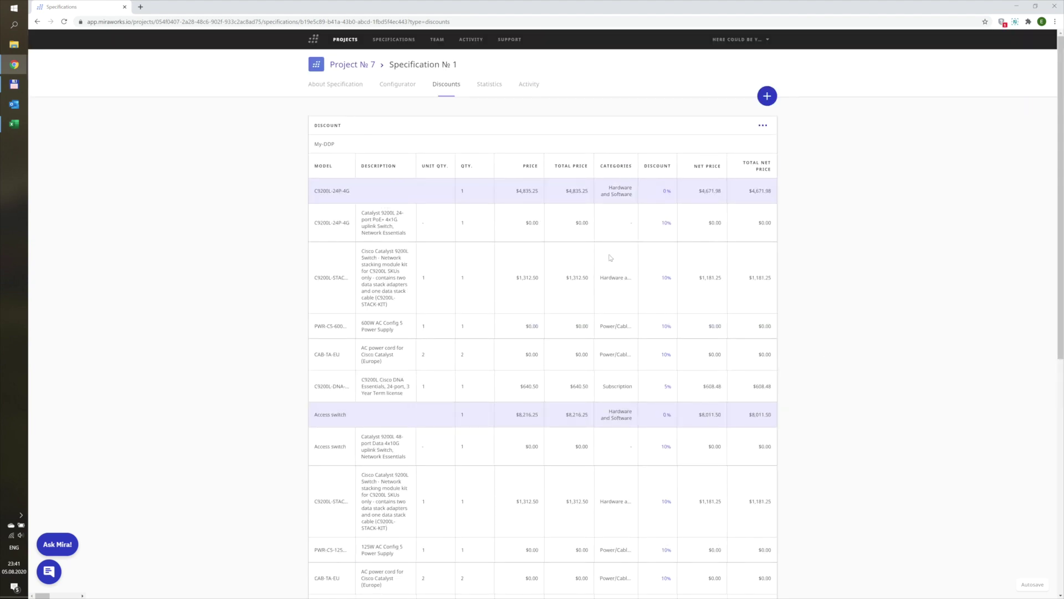
# Step: Review Project № 7's activity log and its filter options for project members, actions and specifications
pyautogui.click(355, 65)
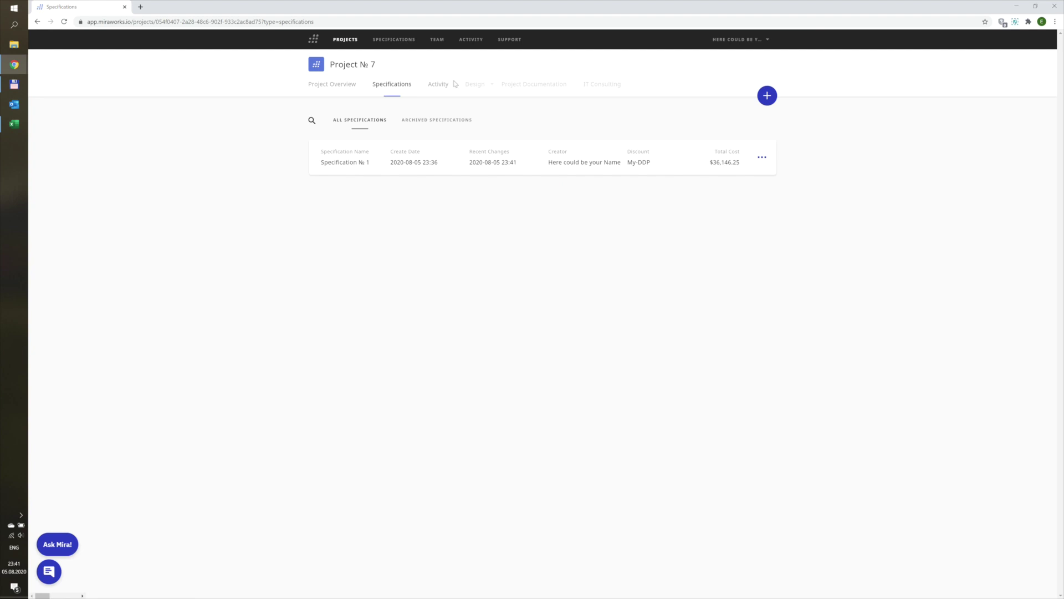
pyautogui.click(435, 86)
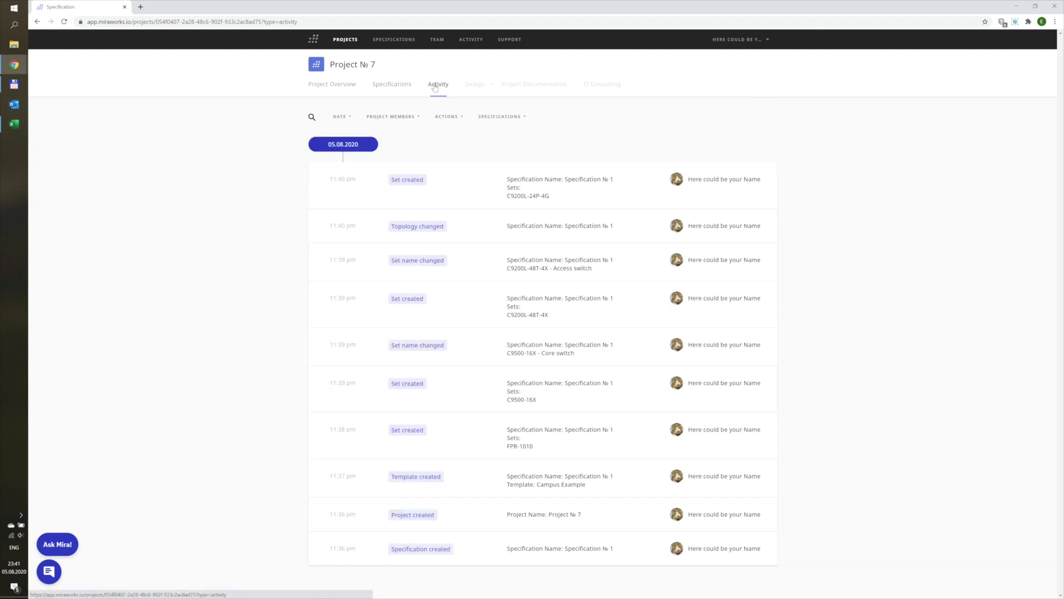
pyautogui.click(406, 118)
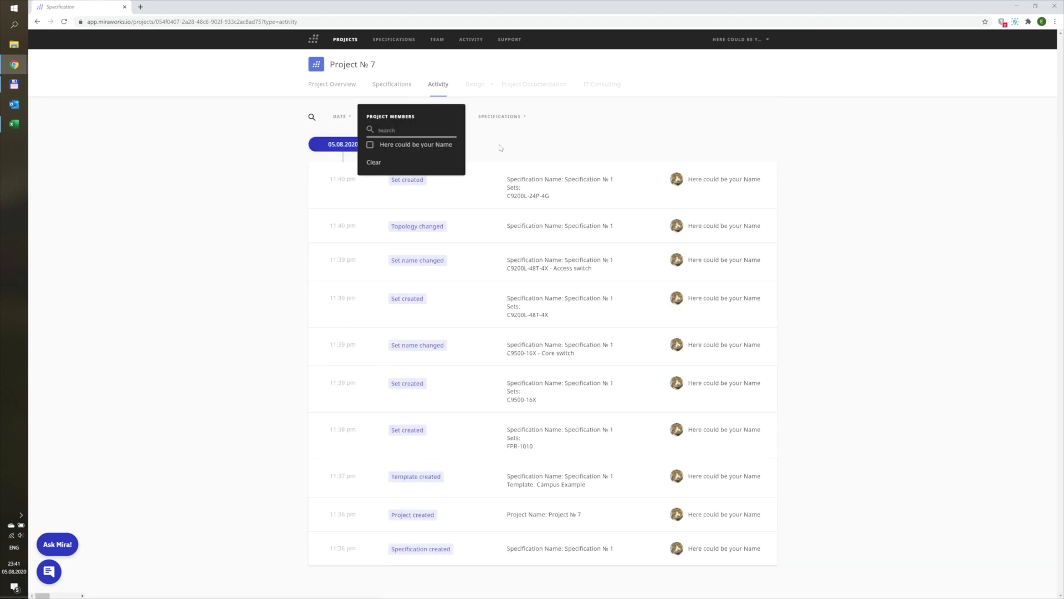
pyautogui.click(500, 148)
pyautogui.click(450, 118)
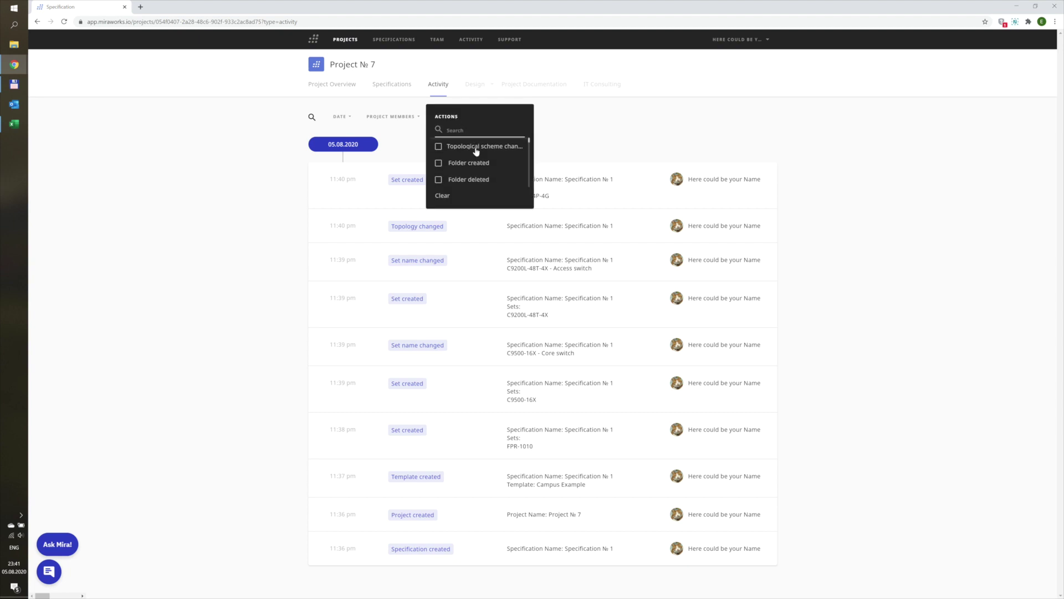
pyautogui.scroll(-2, 476, 151)
pyautogui.click(562, 144)
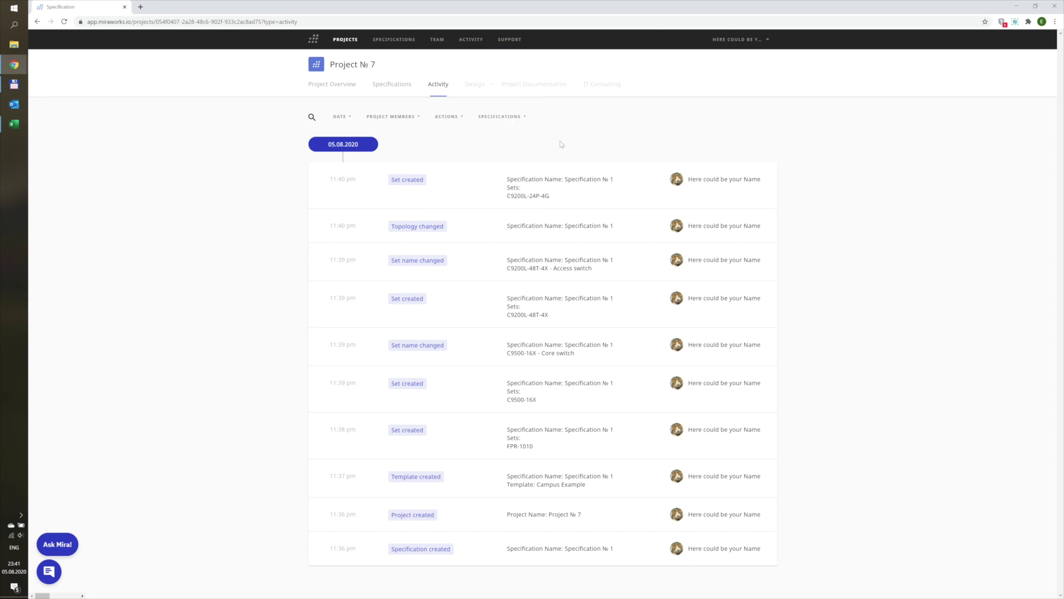
pyautogui.click(518, 118)
pyautogui.click(642, 138)
# Step: Try the Project engineer role with Edit project and View specifications permissions in the project's invitation form, and leave without sending it
pyautogui.click(344, 86)
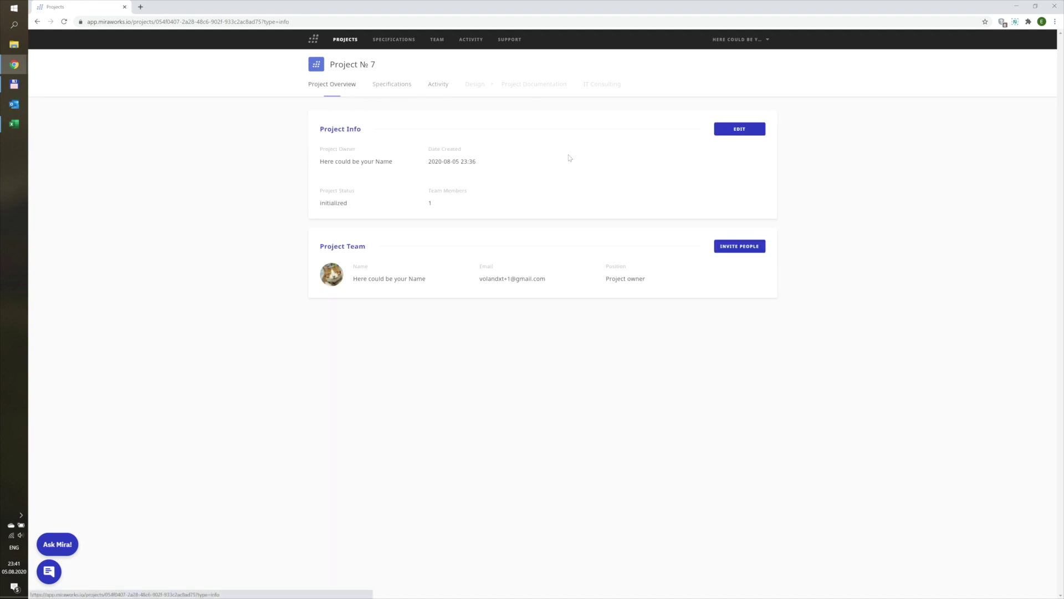
pyautogui.click(739, 247)
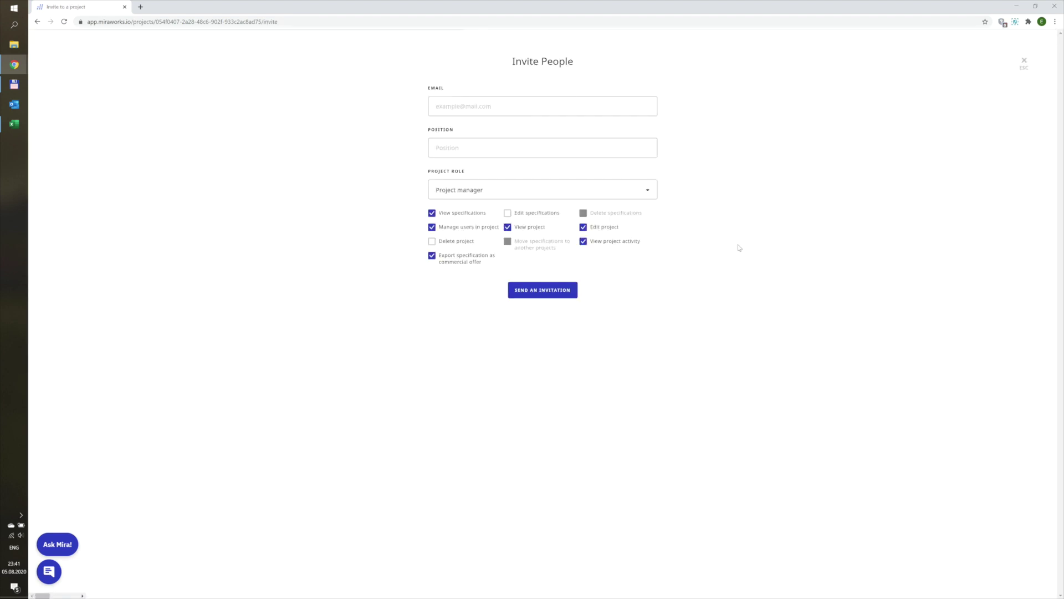
pyautogui.click(473, 194)
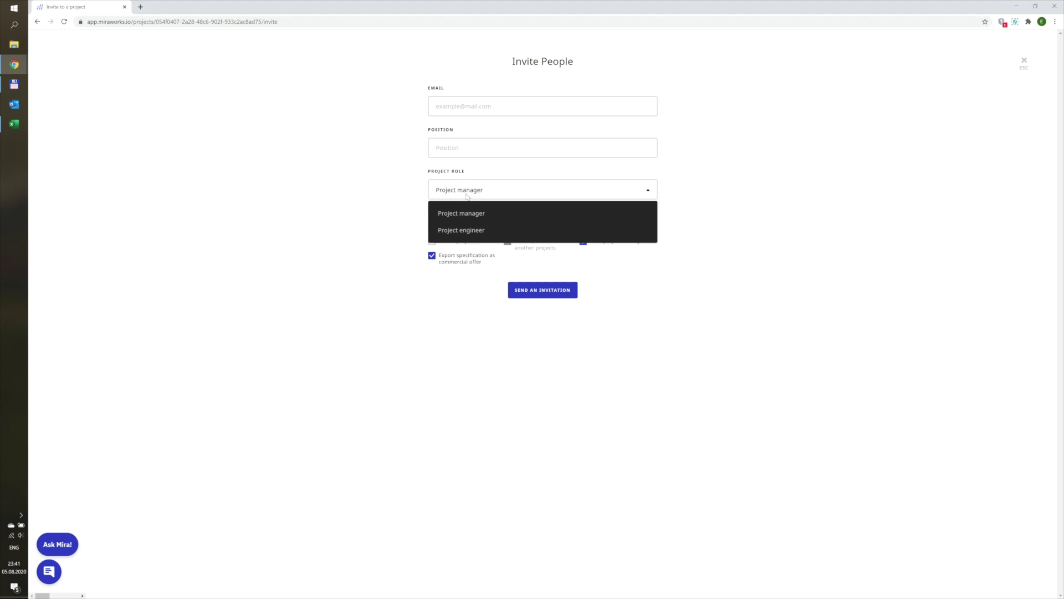
pyautogui.click(471, 229)
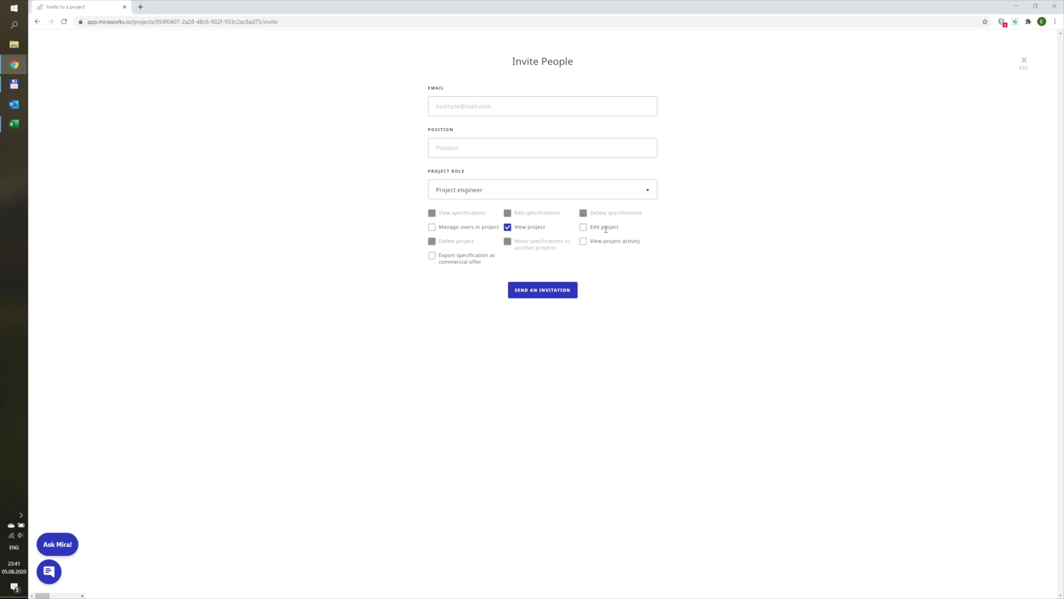
pyautogui.click(583, 228)
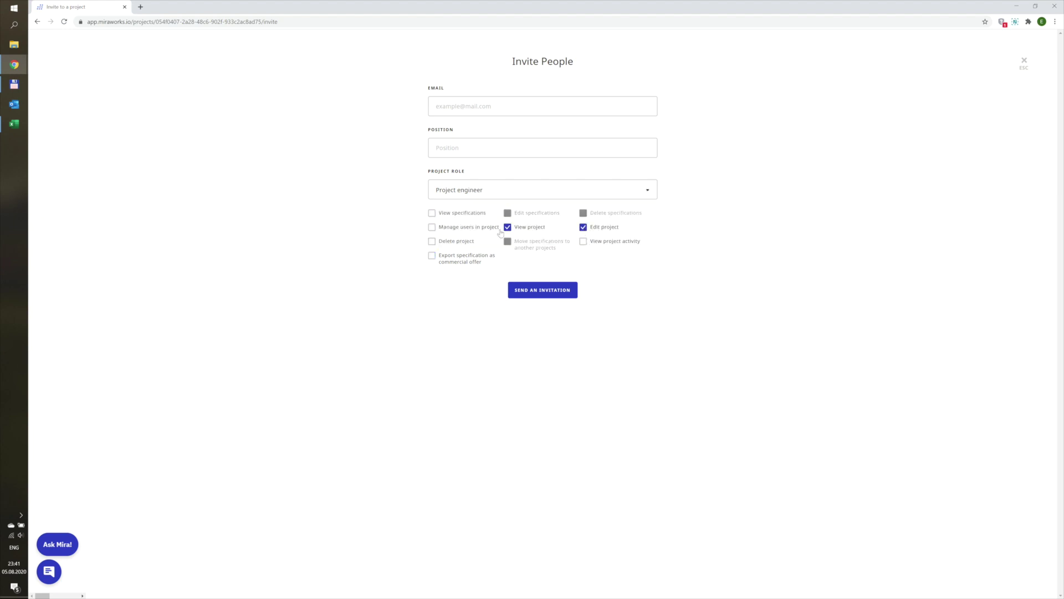
pyautogui.click(432, 214)
pyautogui.click(1021, 63)
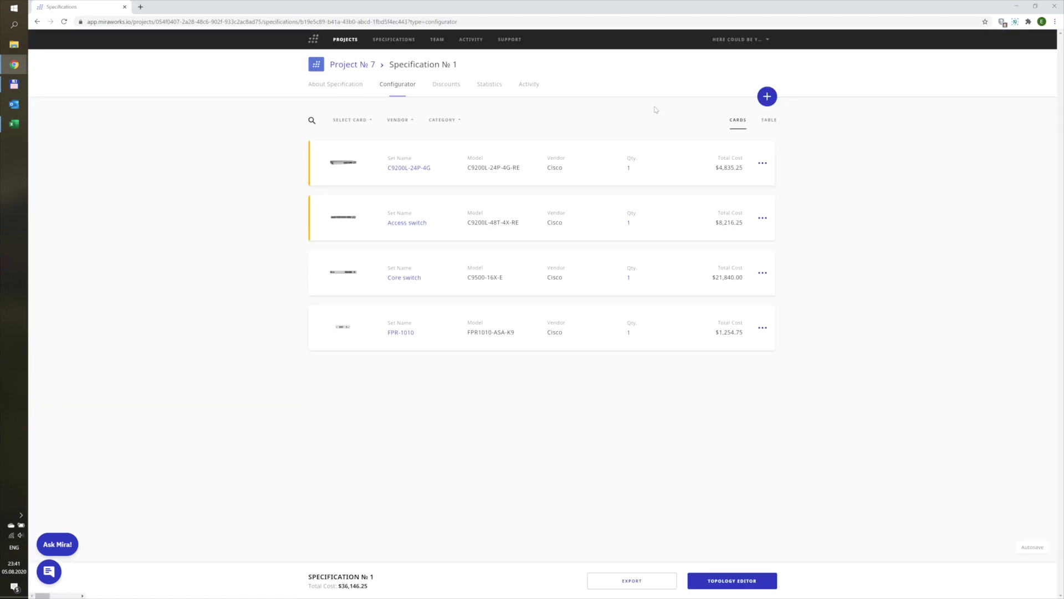
# Step: Start exporting Specification № 1 with Proposal as the download form
pyautogui.click(632, 580)
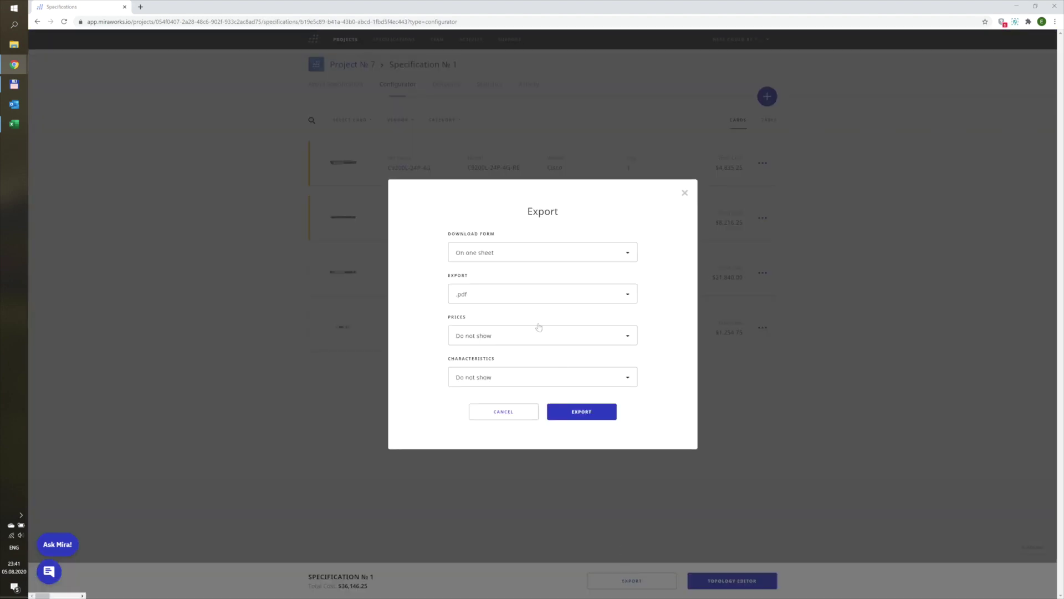
pyautogui.click(491, 255)
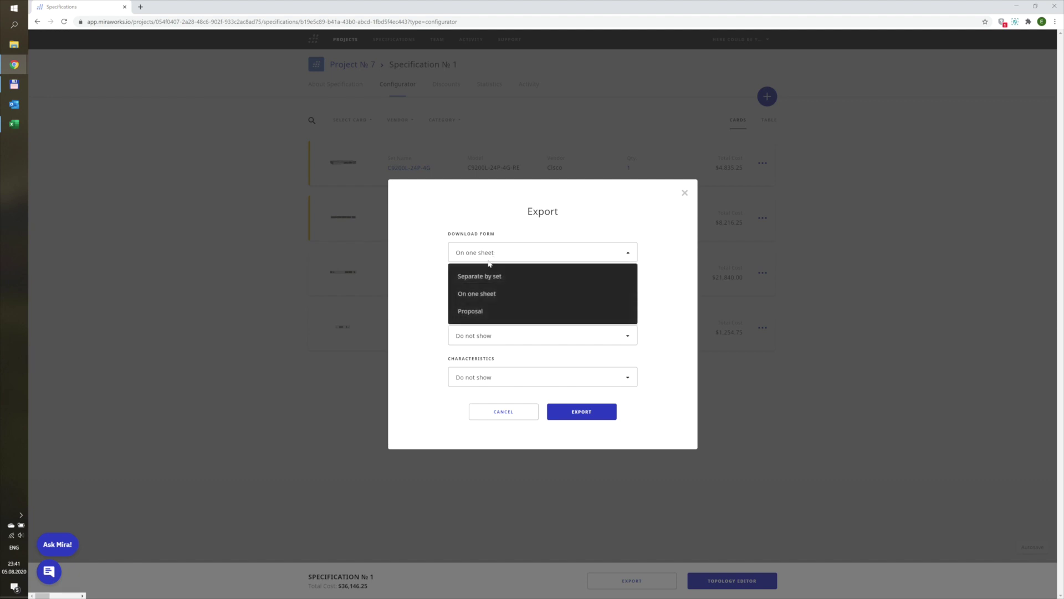
pyautogui.click(474, 311)
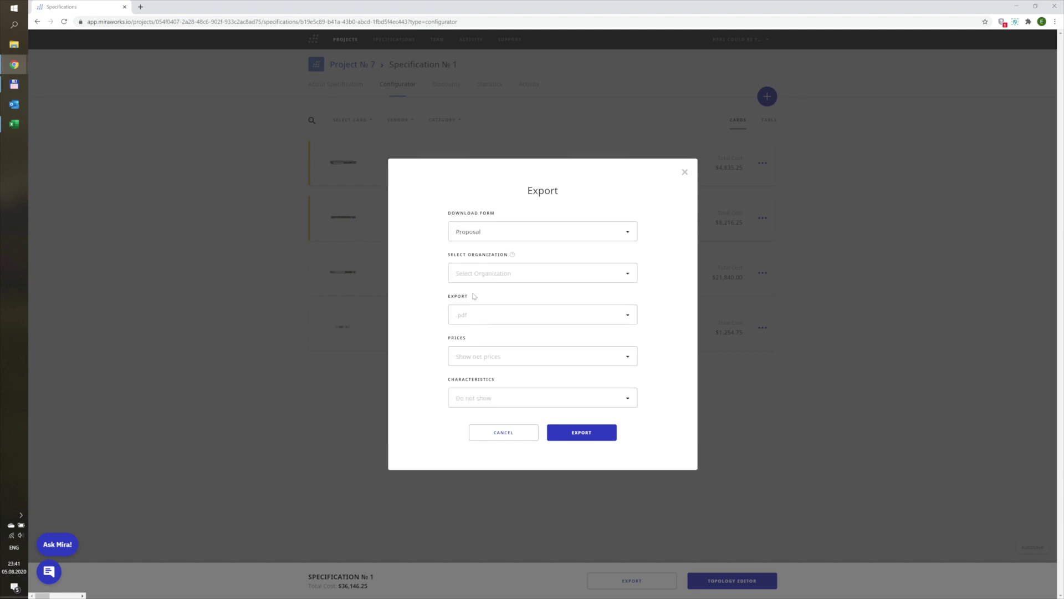
# Step: Examine the organization profile of JSC "Company name", including its logo, signature, seal and proposal text blocks, and close it unchanged
pyautogui.click(741, 39)
pyautogui.click(644, 162)
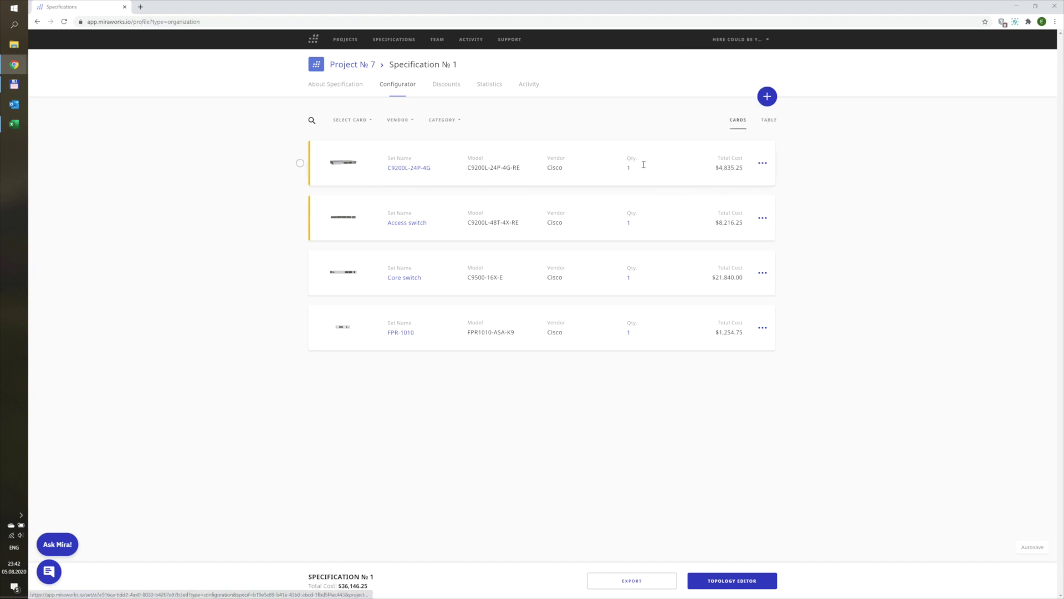
pyautogui.click(511, 176)
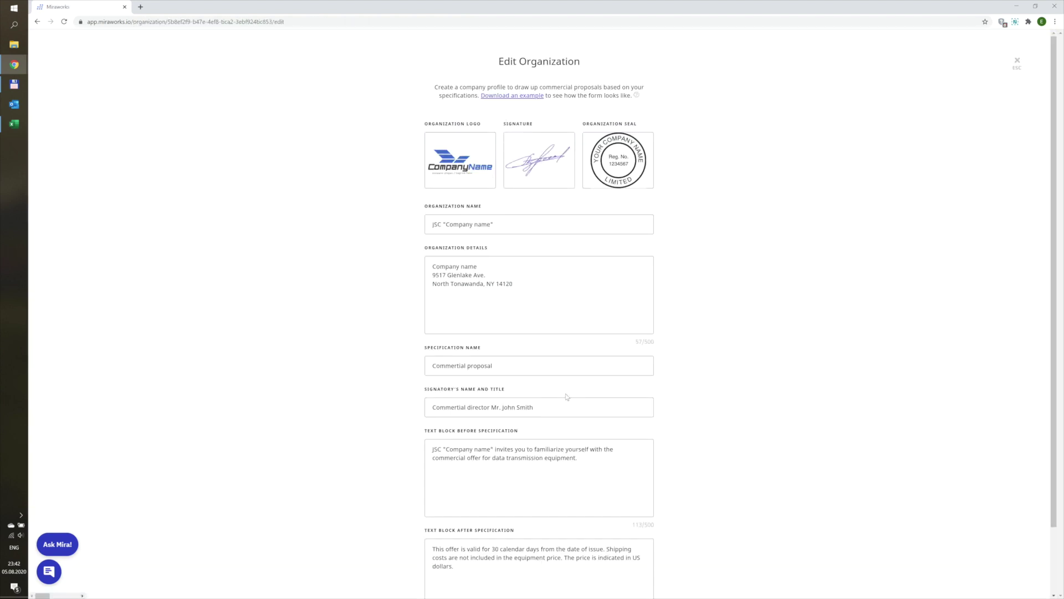
pyautogui.scroll(-2, 566, 397)
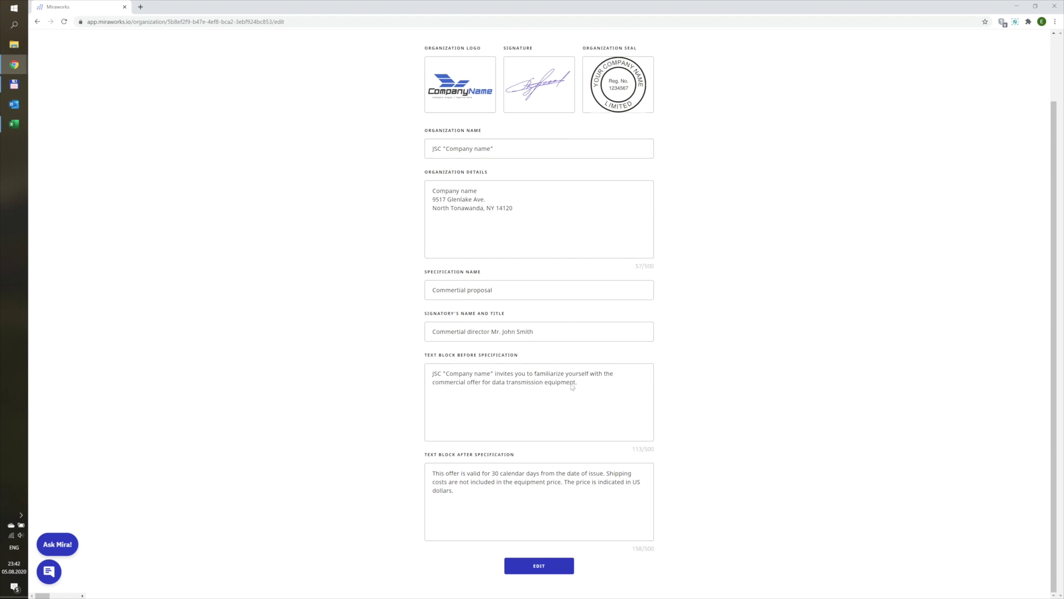
pyautogui.scroll(2, 572, 384)
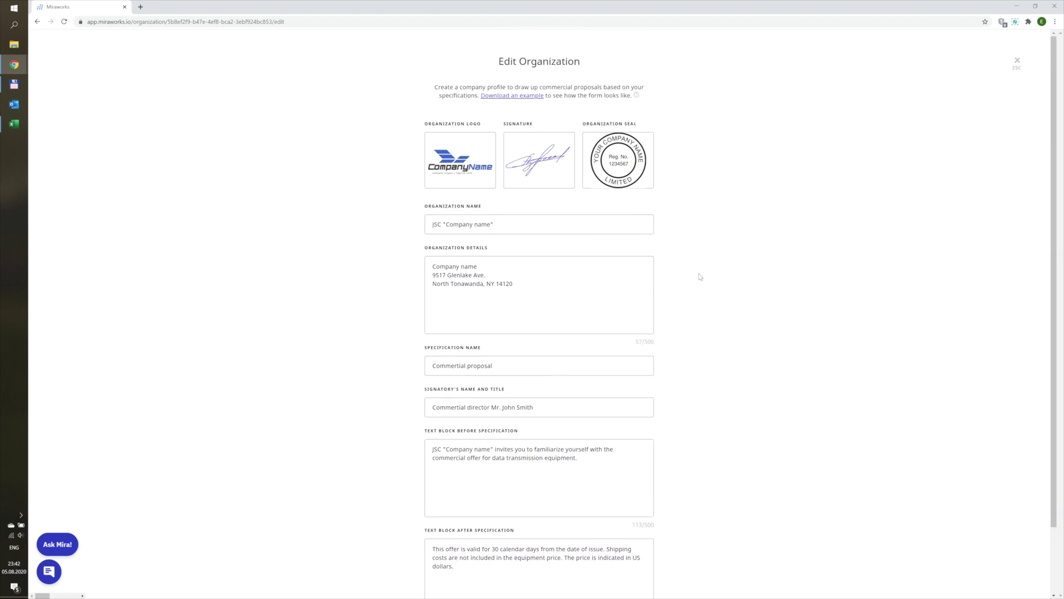
pyautogui.click(1017, 63)
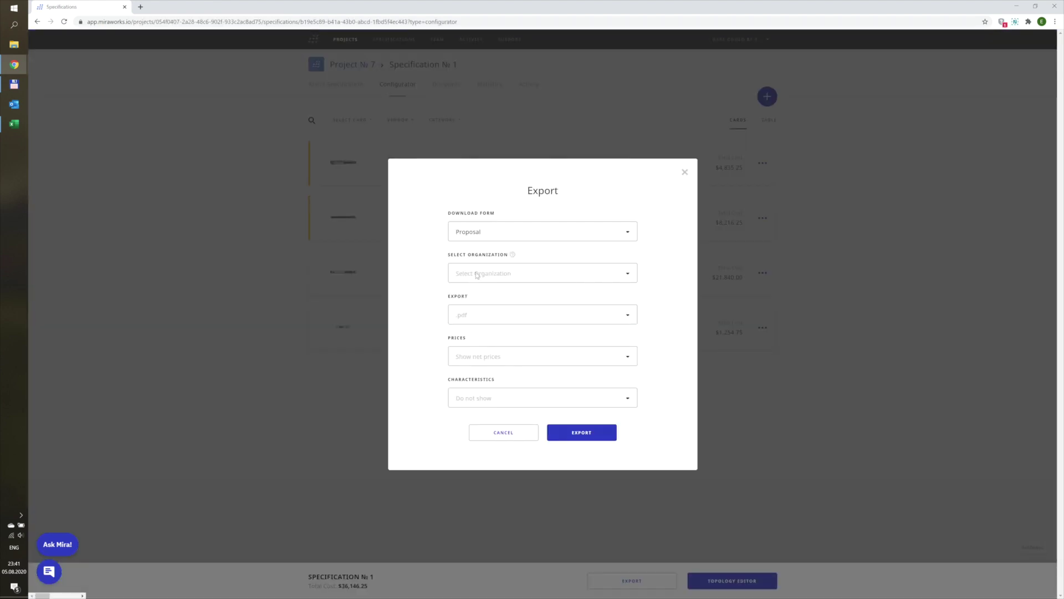
# Step: Select JSC "Company name" as the proposal's organization and export Specification № 1 as a PDF
pyautogui.click(477, 274)
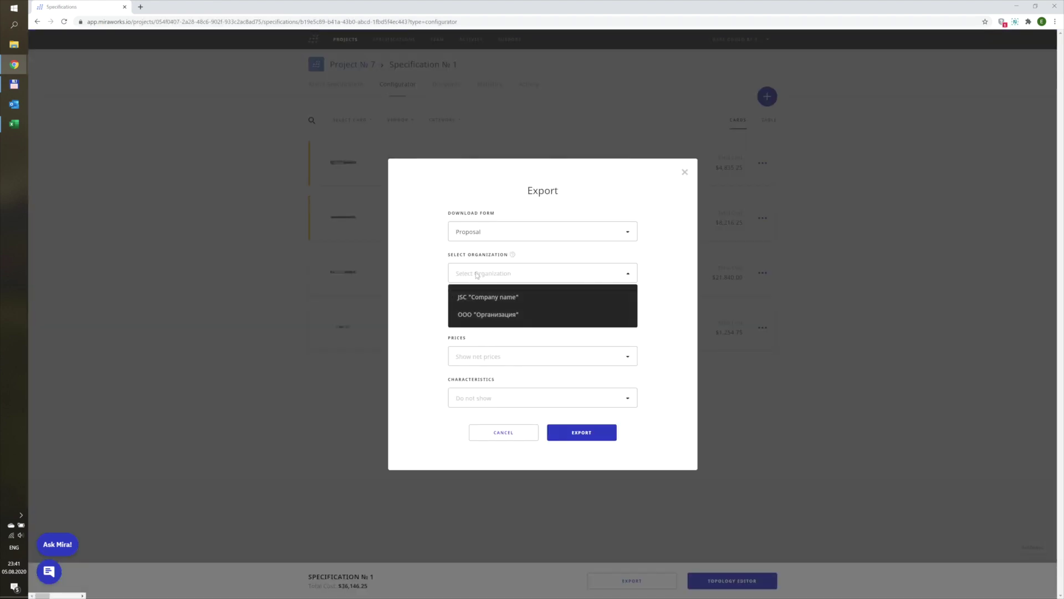
pyautogui.click(479, 296)
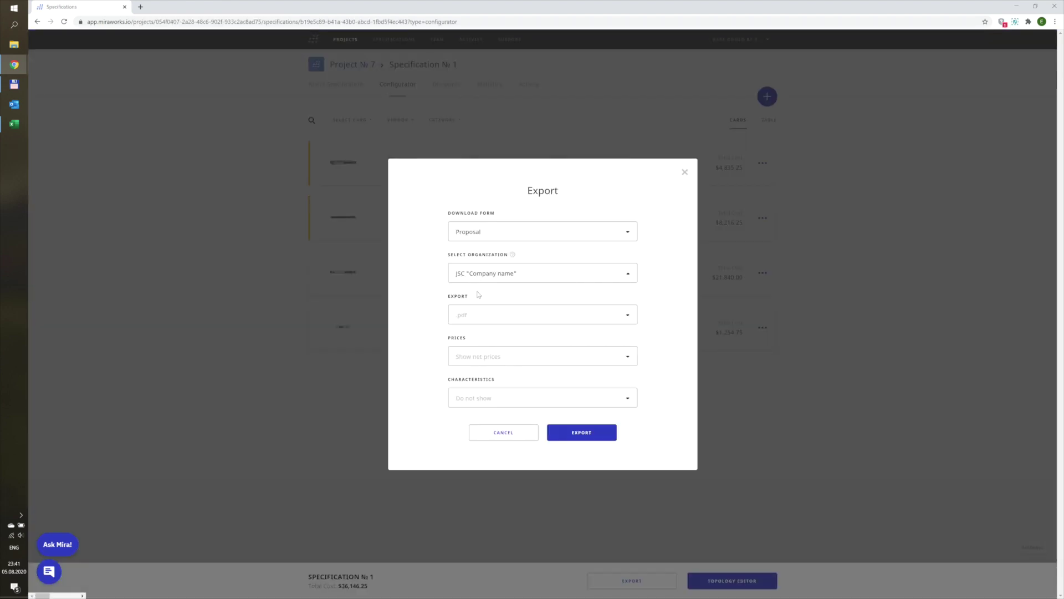
pyautogui.click(598, 439)
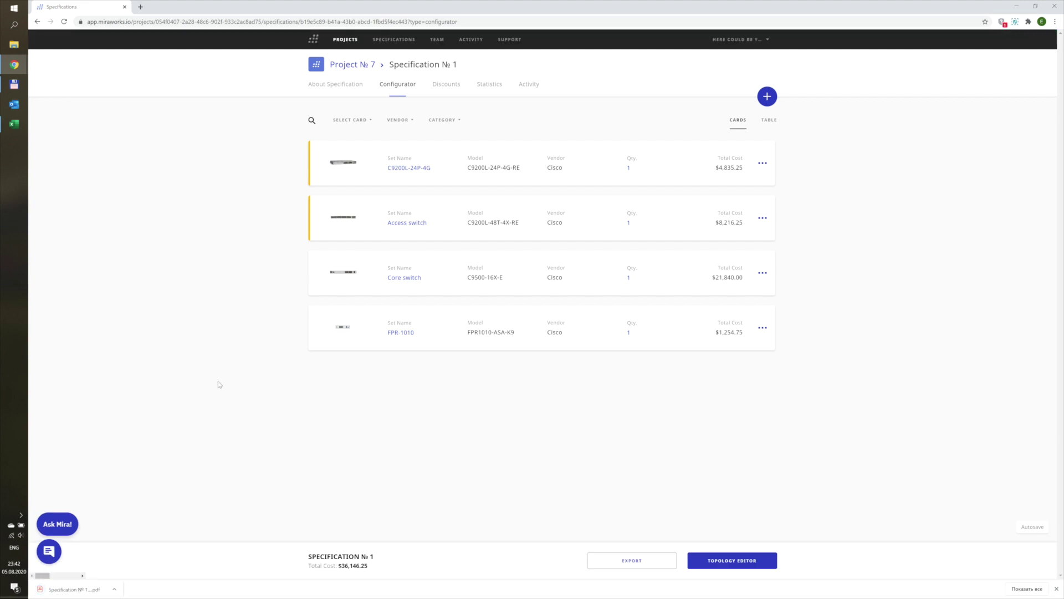
# Step: Open the downloaded Specification № 1 proposal, review its header, equipment table and signature block, and close the document
pyautogui.click(79, 592)
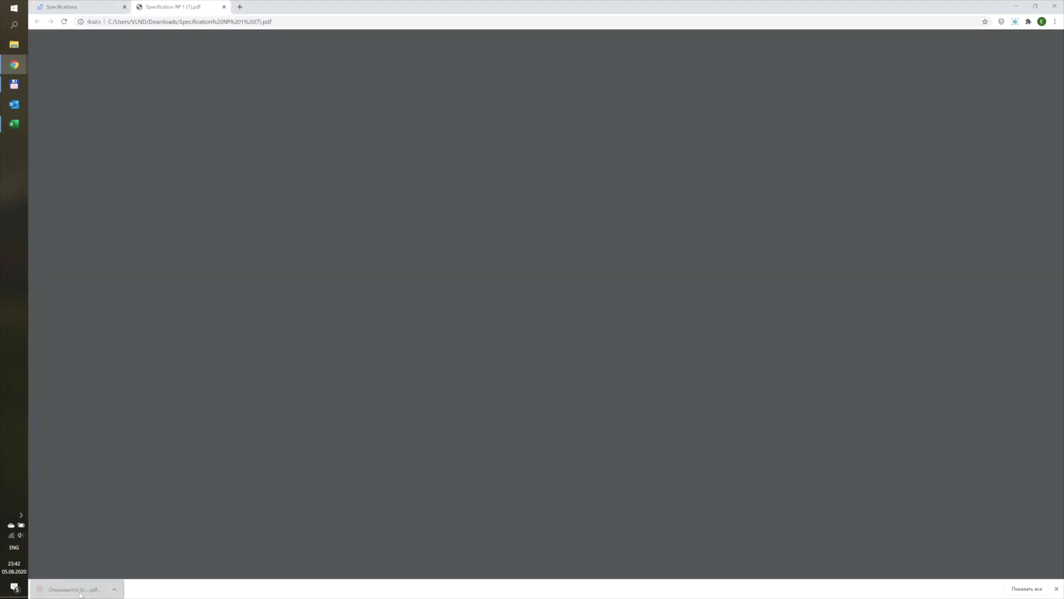
pyautogui.scroll(-6, 527, 323)
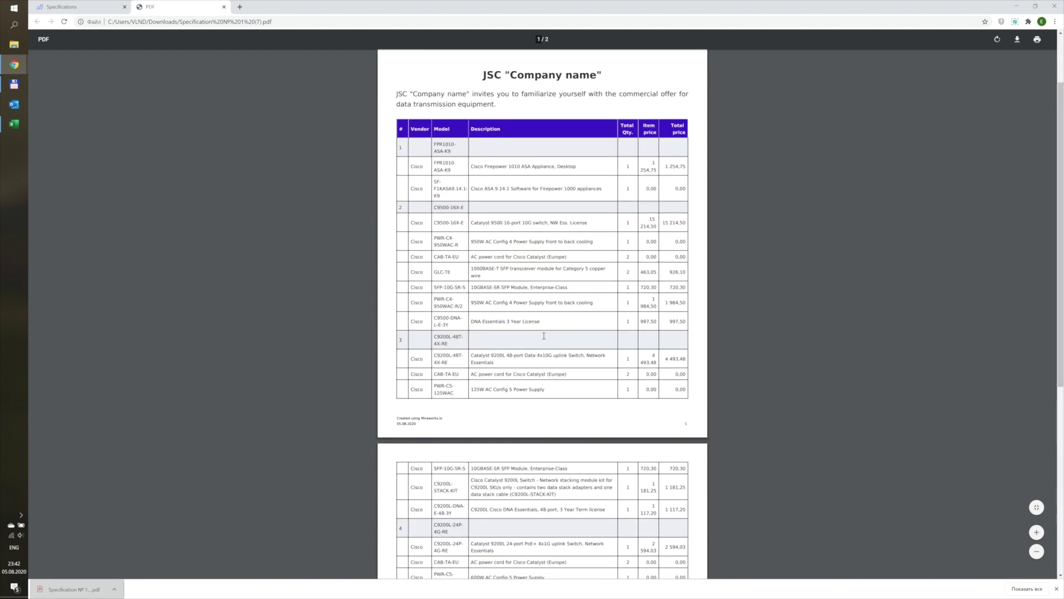
pyautogui.scroll(-1, 543, 336)
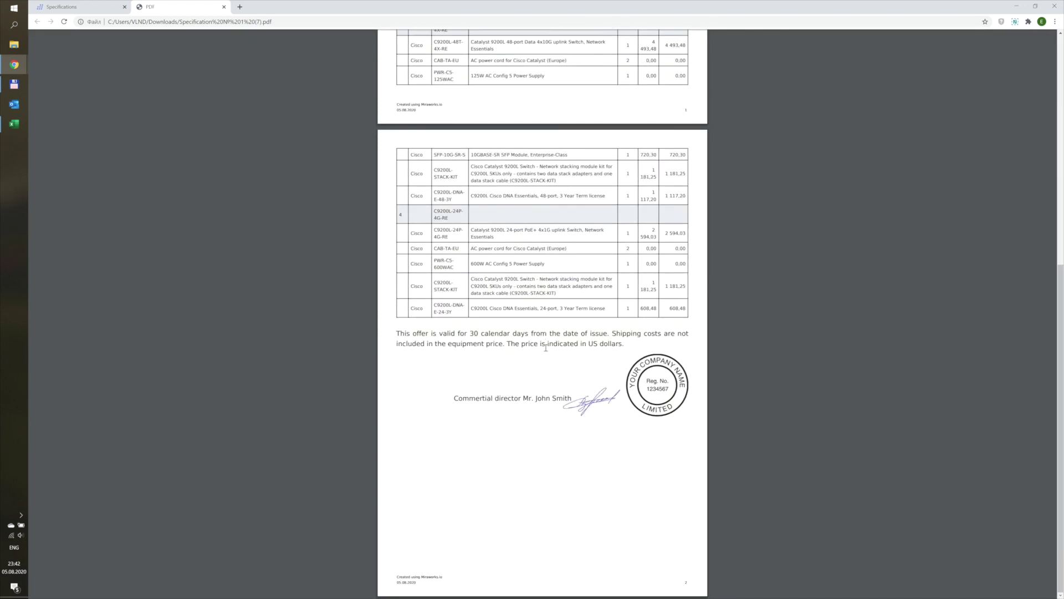
pyautogui.scroll(7, 546, 348)
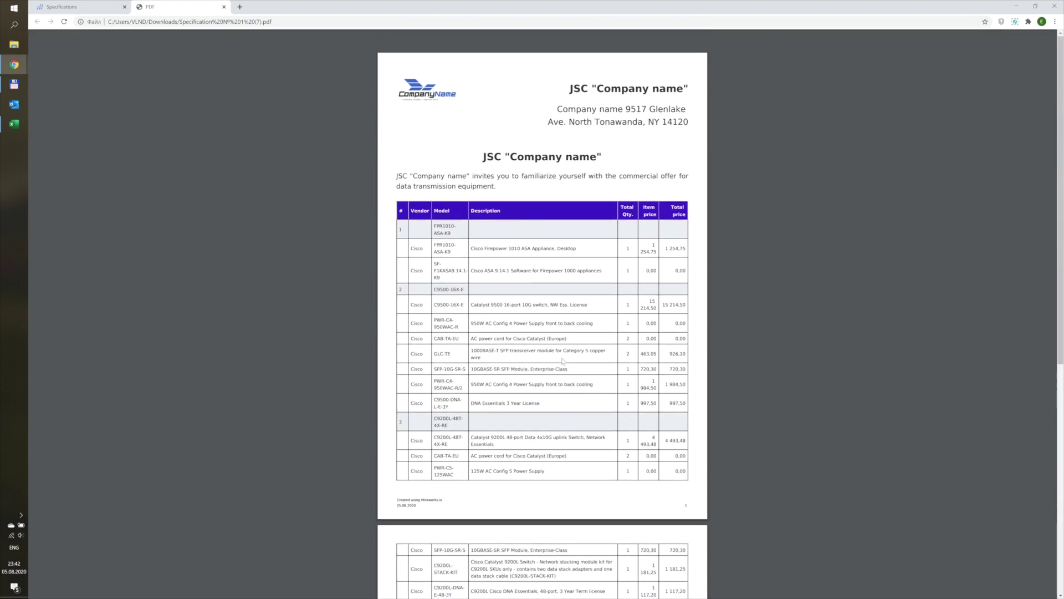
pyautogui.click(224, 7)
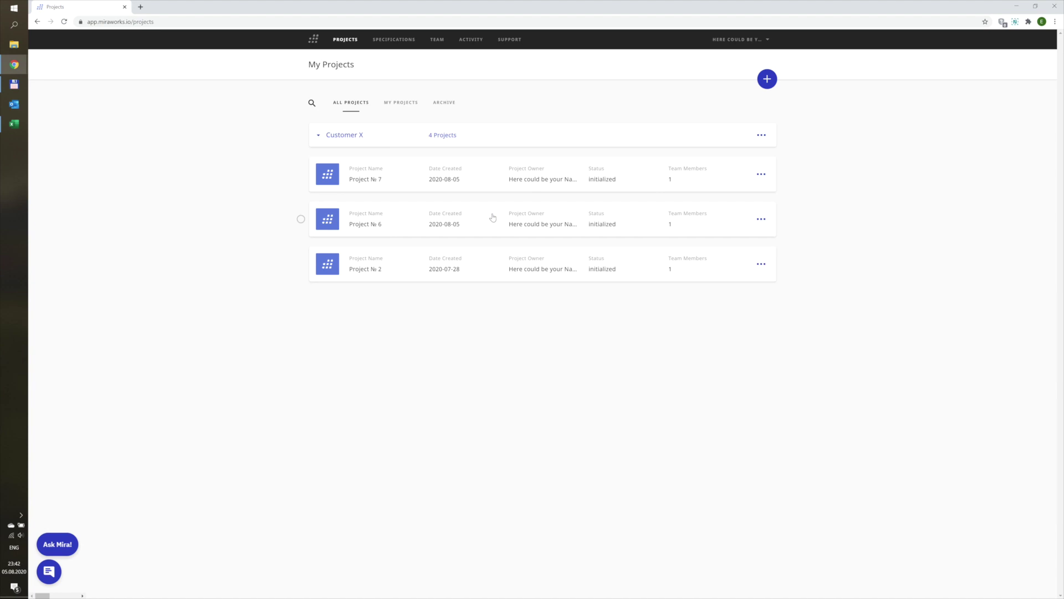
# Step: Duplicate Specification № 1 in Project № 7 under the name "Specification № 1 - Juniper"
pyautogui.click(454, 176)
pyautogui.click(764, 157)
pyautogui.click(709, 181)
pyautogui.click(512, 317)
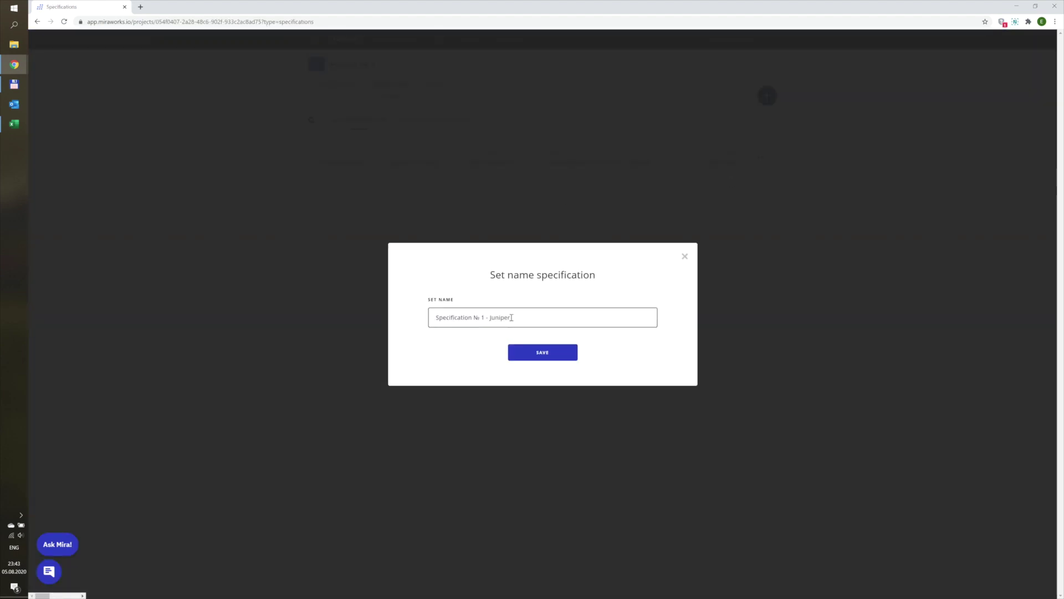
pyautogui.write('- Juniper')
pyautogui.press('Return')
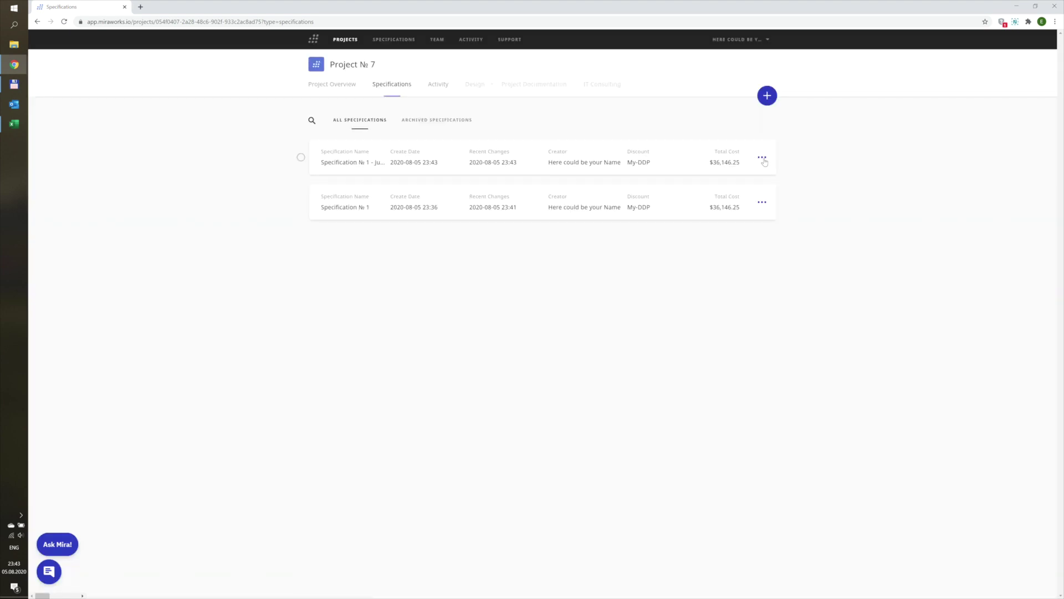
# Step: Convert the Juniper copy of the specification to the vendor Juniper with automatic equipment selection and open the converted specification
pyautogui.click(763, 159)
pyautogui.click(731, 210)
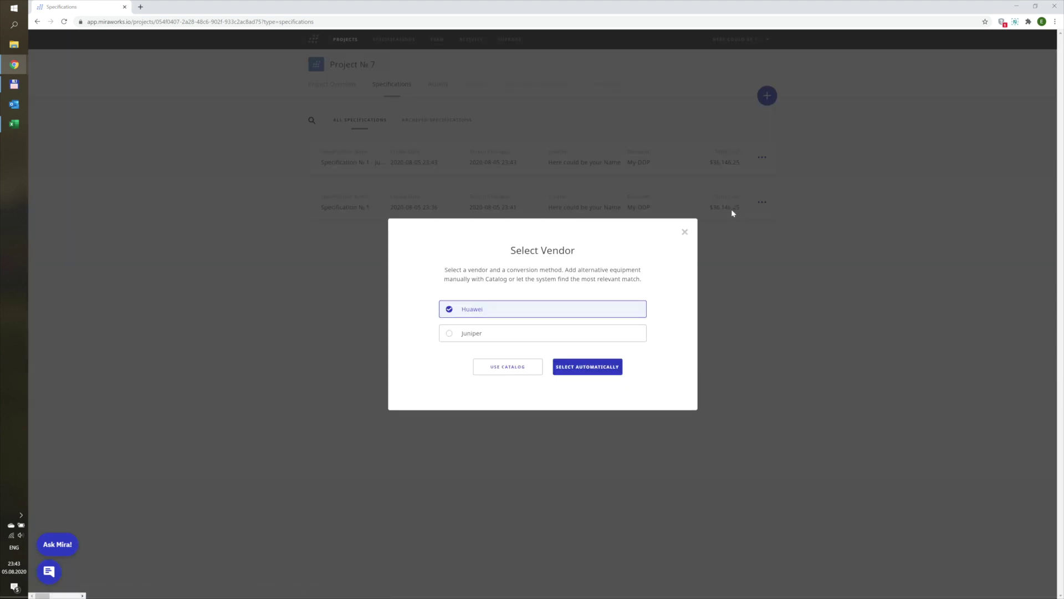
pyautogui.click(482, 333)
pyautogui.click(583, 368)
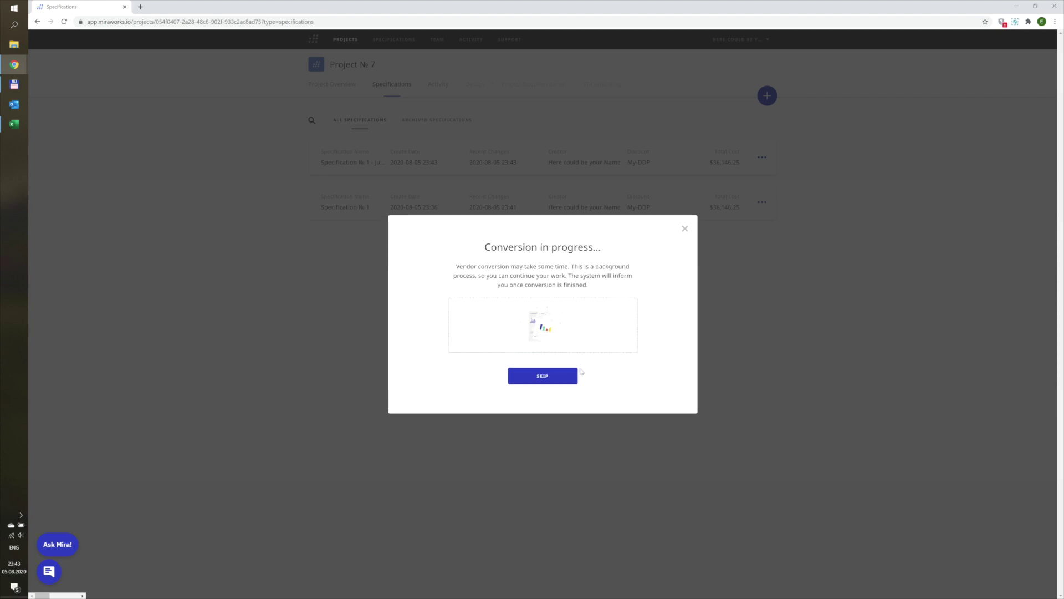
pyautogui.click(552, 378)
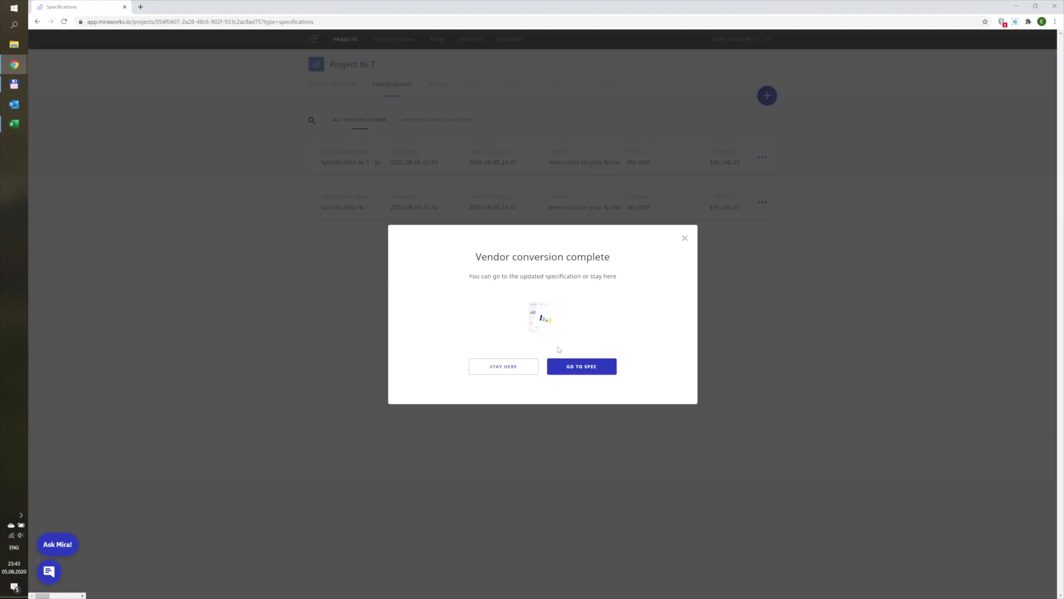
pyautogui.click(582, 369)
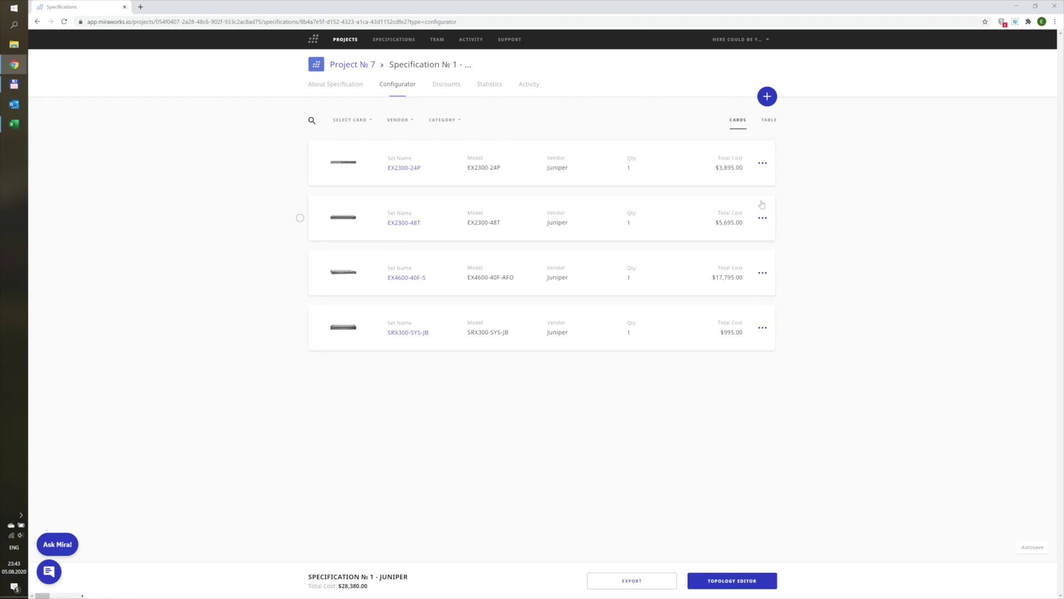
# Step: Review the converted Juniper specification's sets and components as a table, restore the card view, and return to Project № 7
pyautogui.click(773, 124)
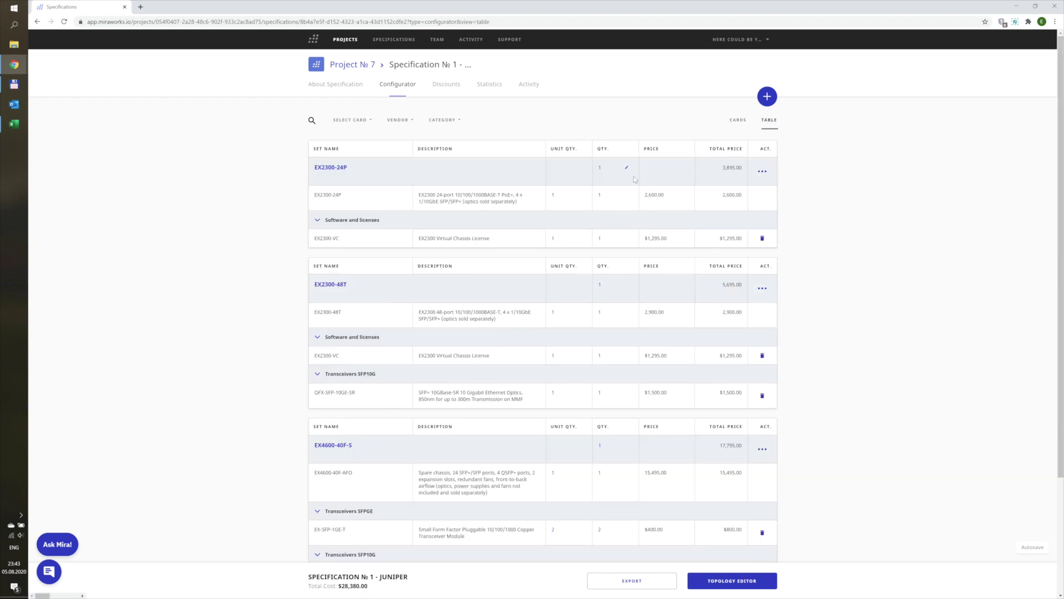
pyautogui.scroll(-3, 635, 183)
pyautogui.scroll(3, 638, 185)
pyautogui.click(738, 122)
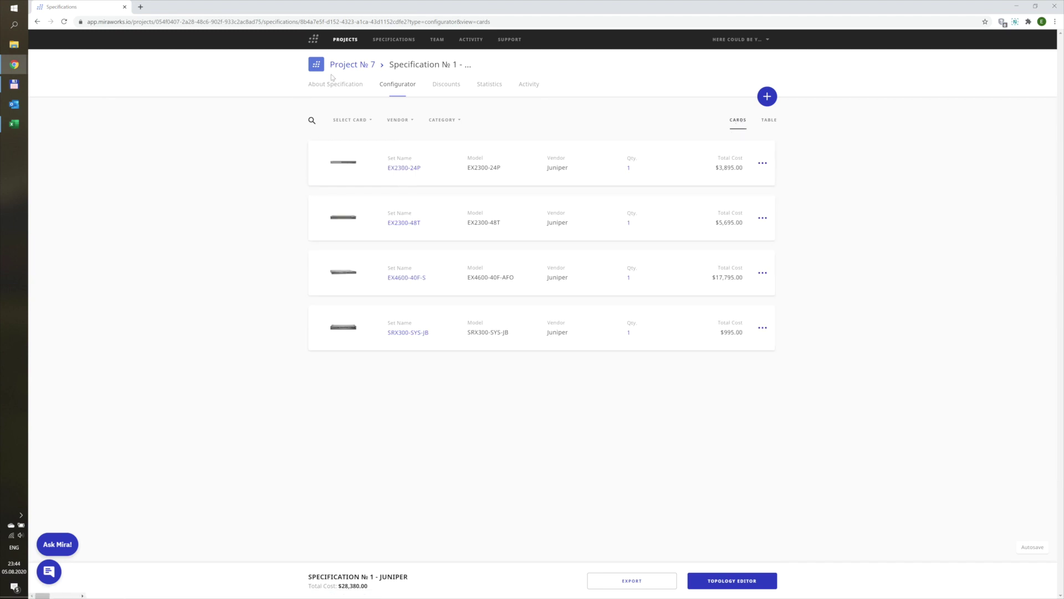
pyautogui.click(371, 65)
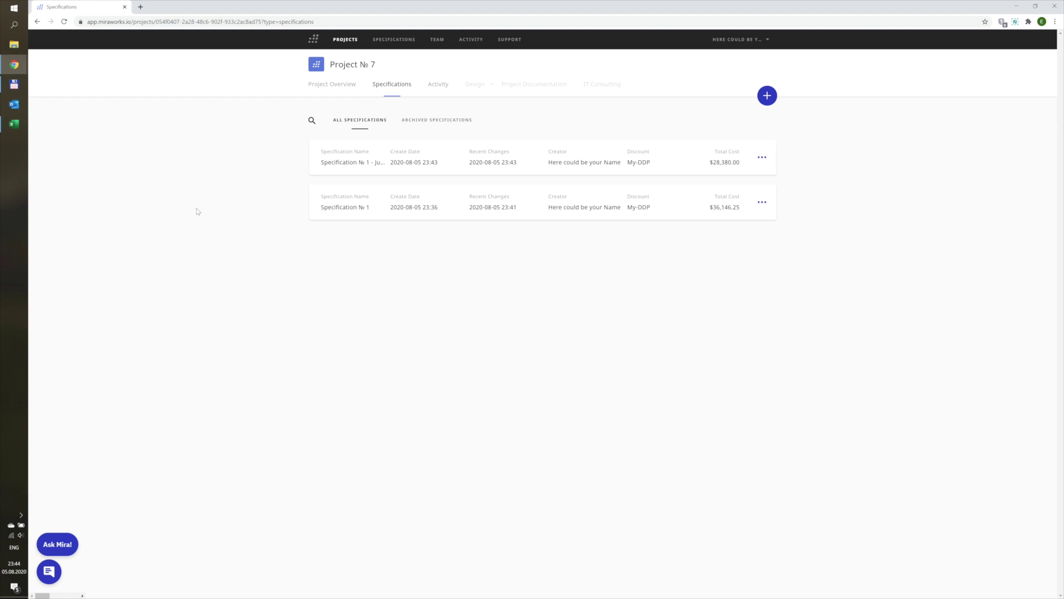
# Step: Look over the Estimate price workbook in Excel, and upload the Estimate file from the импорт folder to Project № 7 as a specification
pyautogui.click(14, 124)
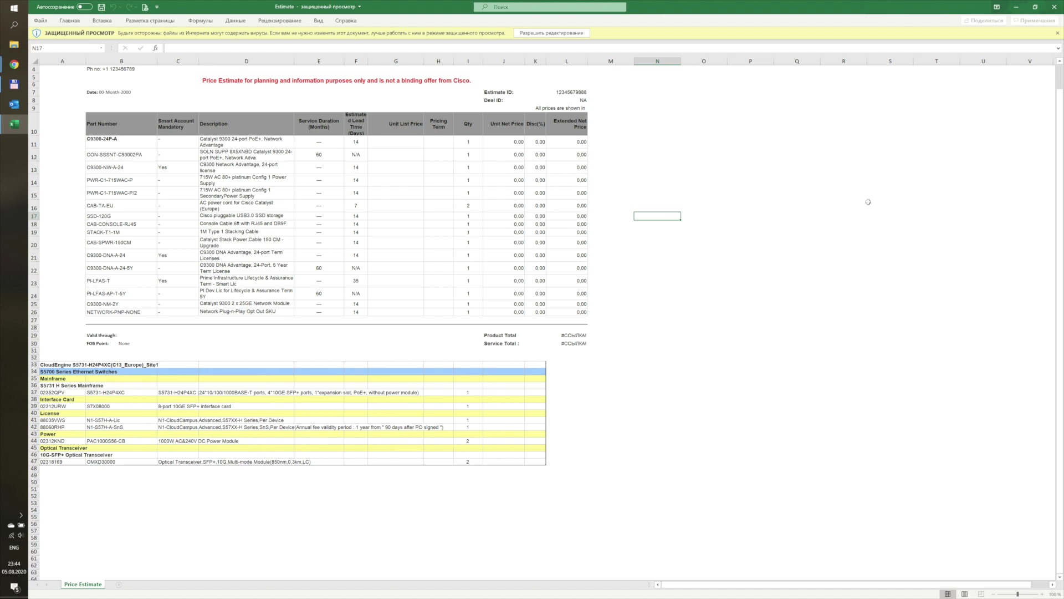
pyautogui.click(1017, 8)
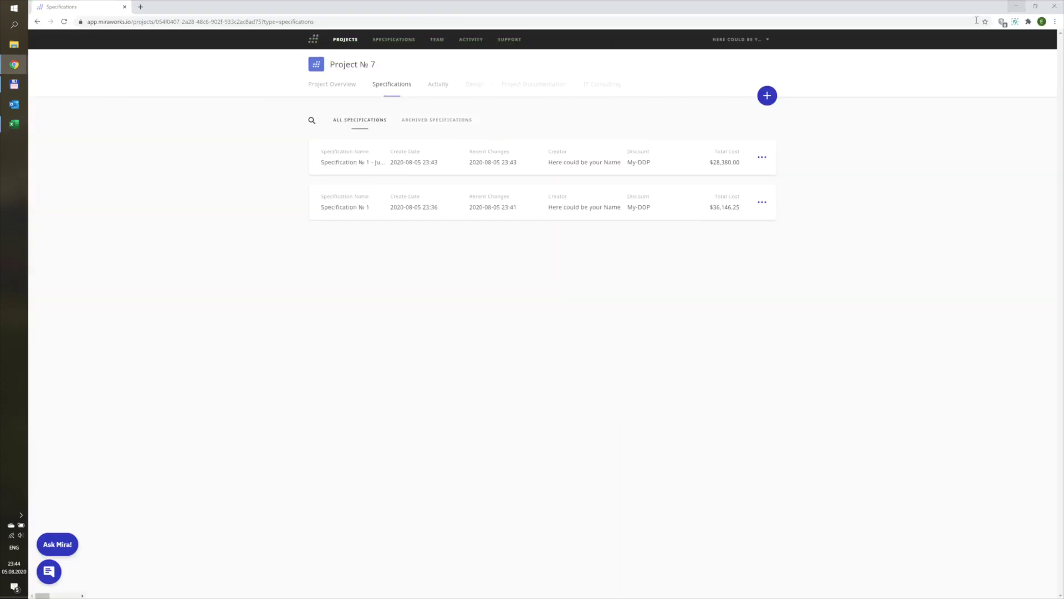
pyautogui.click(768, 96)
pyautogui.click(730, 143)
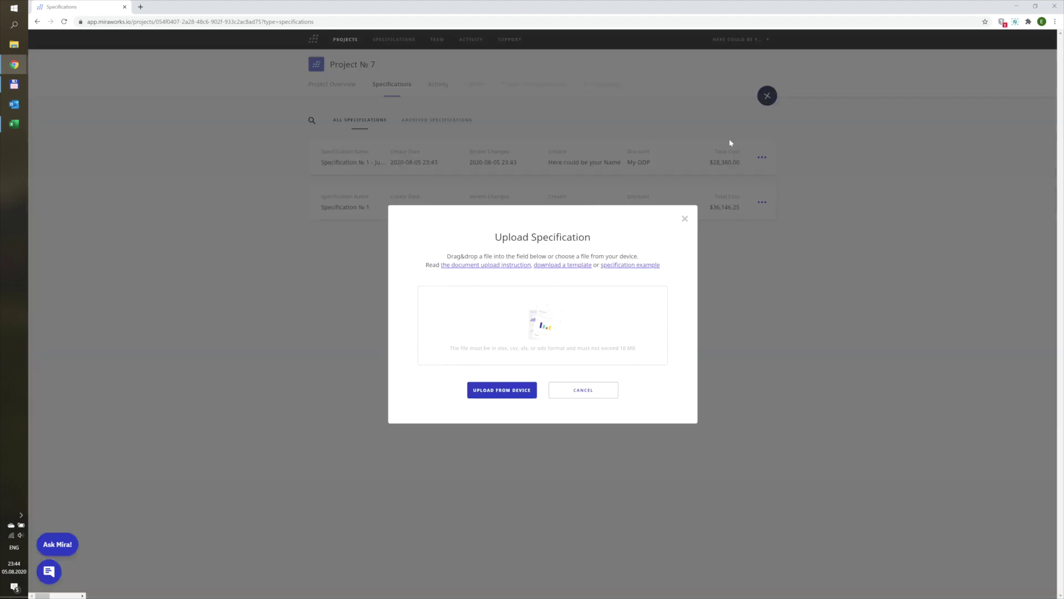
pyautogui.click(522, 329)
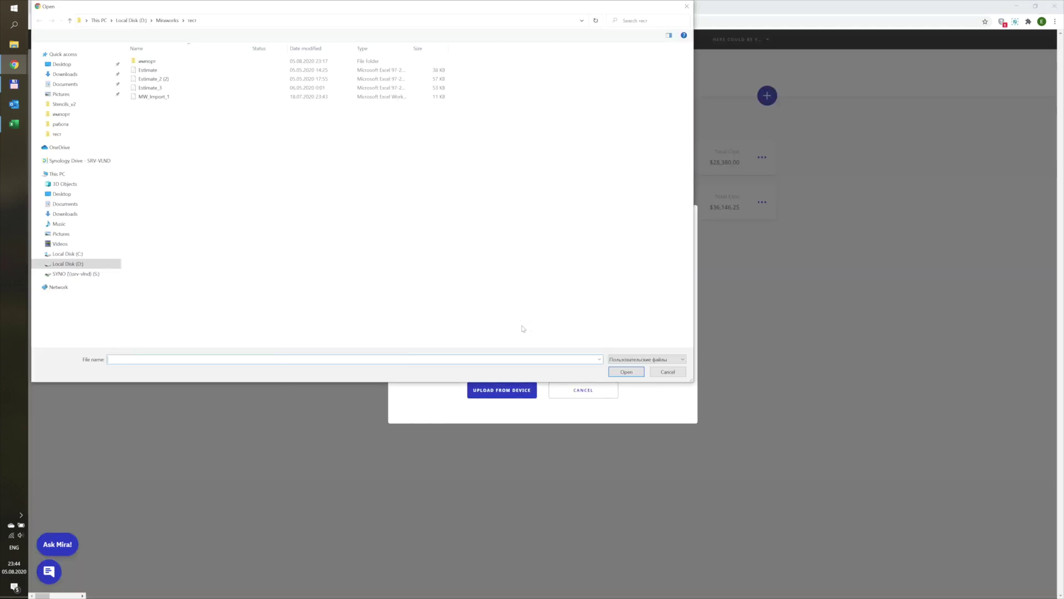
pyautogui.doubleClick(149, 61)
pyautogui.doubleClick(154, 62)
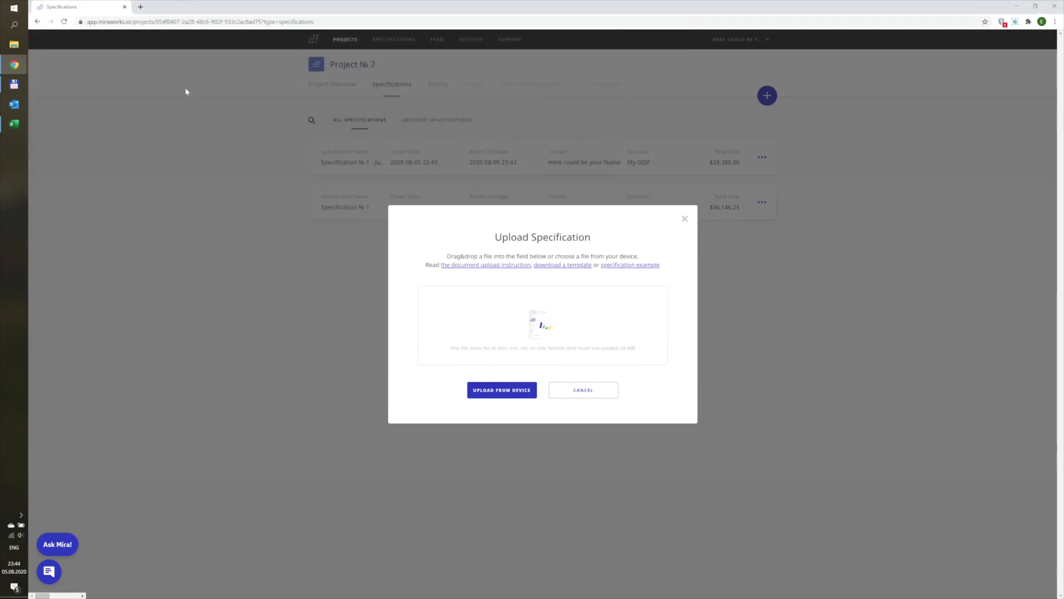
# Step: Map column B to item names and column I to total quantity for the uploaded file, leaving the total price column unassigned
pyautogui.click(496, 192)
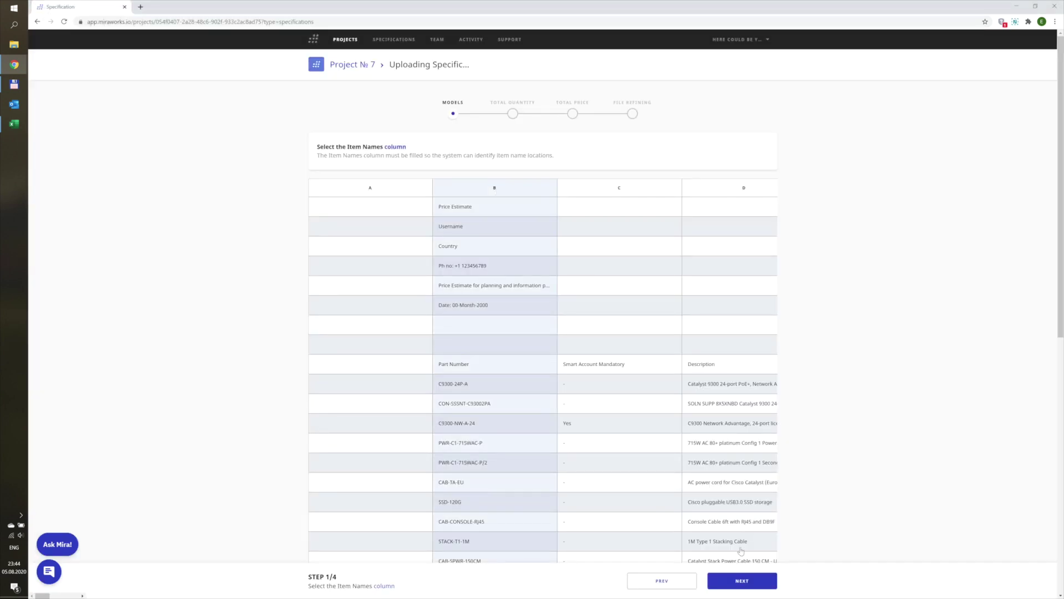
pyautogui.click(741, 580)
pyautogui.hscroll(3, 630, 300)
pyautogui.click(680, 333)
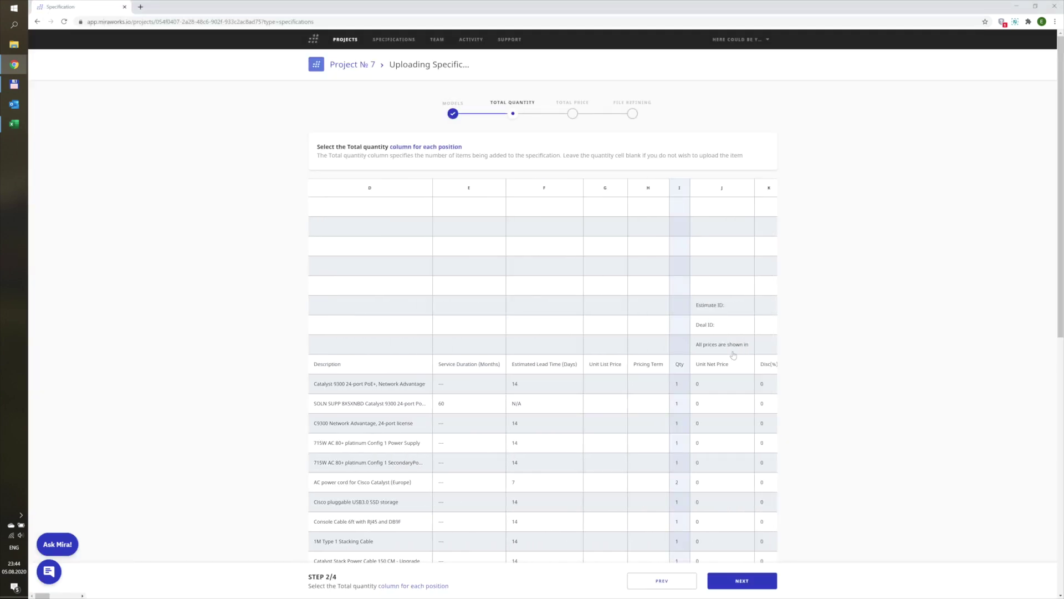
pyautogui.click(741, 581)
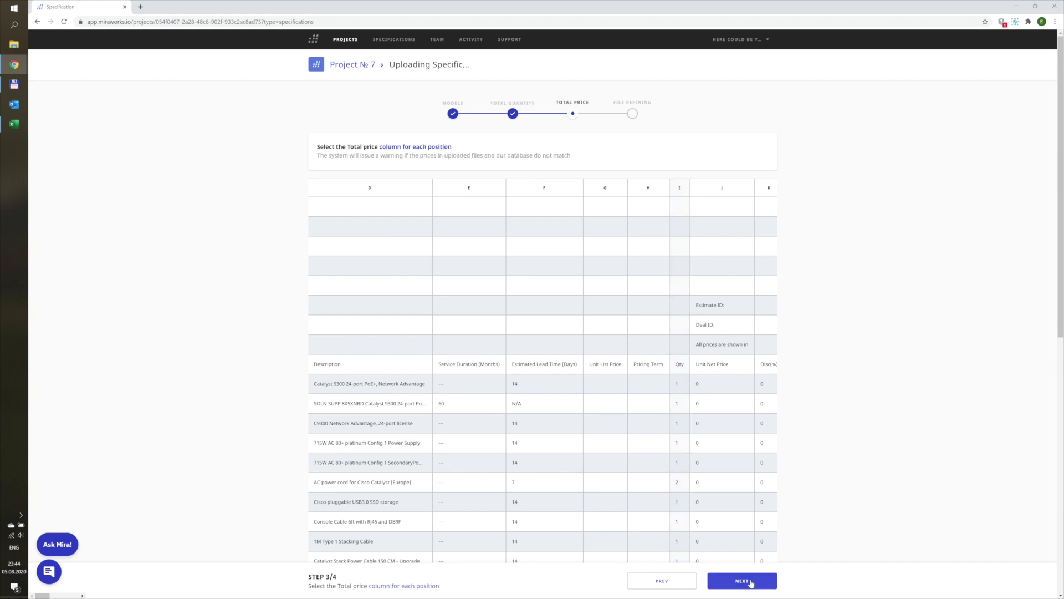
pyautogui.click(751, 583)
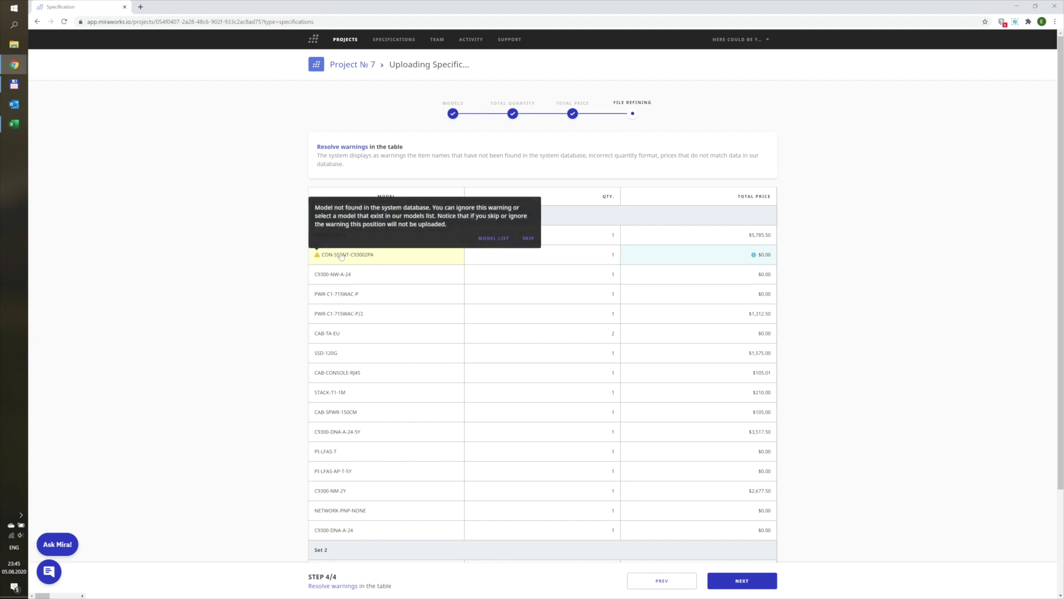
# Step: Skip the warning on model CON-SSSNT-C93002PA and finish the upload, informing the service about the missing item
pyautogui.click(525, 241)
pyautogui.scroll(-2, 632, 347)
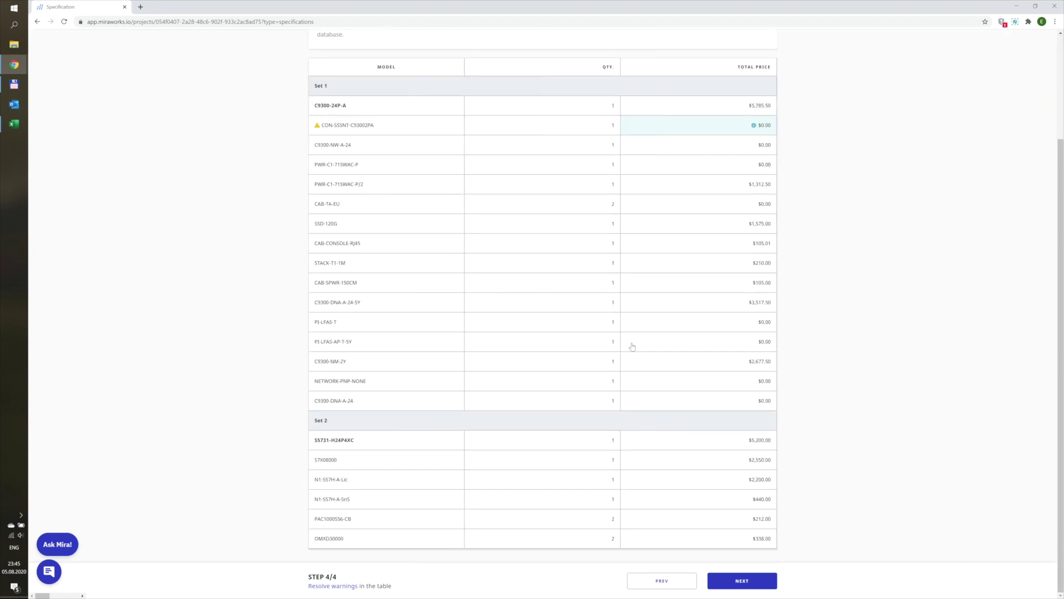
pyautogui.click(738, 585)
pyautogui.click(583, 338)
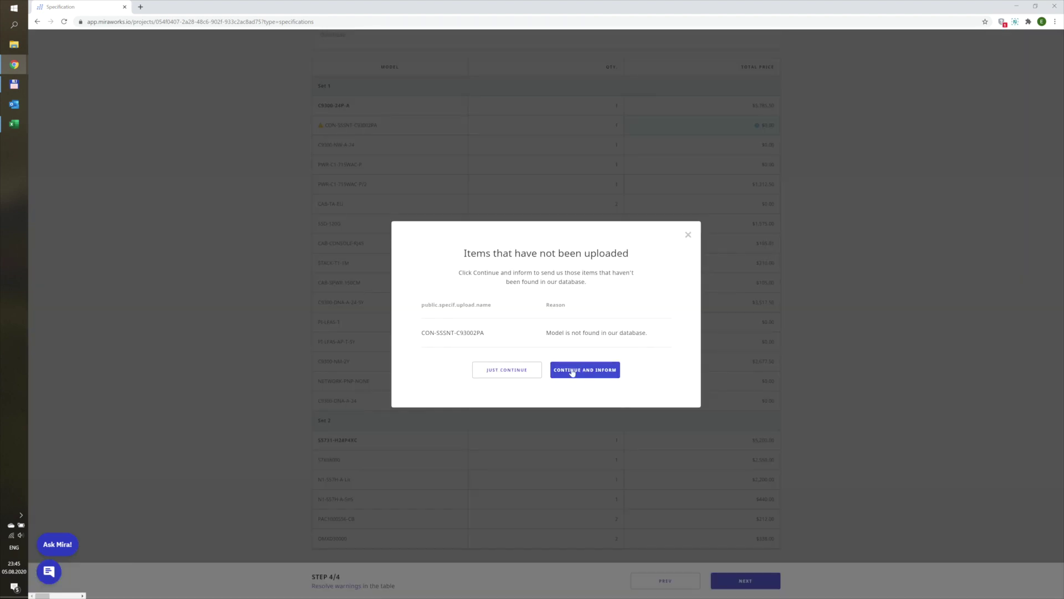
pyautogui.click(573, 371)
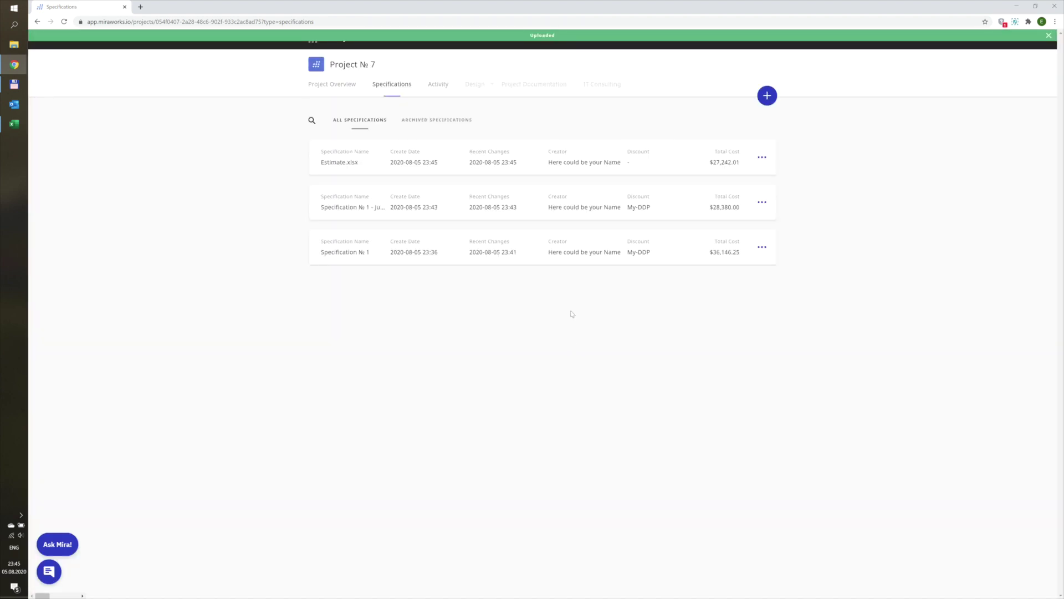
# Step: In the C9300-24P-A set of Estimate.xlsx, replace interface card C9300-NM-2Y with C9300-NM-8X and return to the specification
pyautogui.click(471, 173)
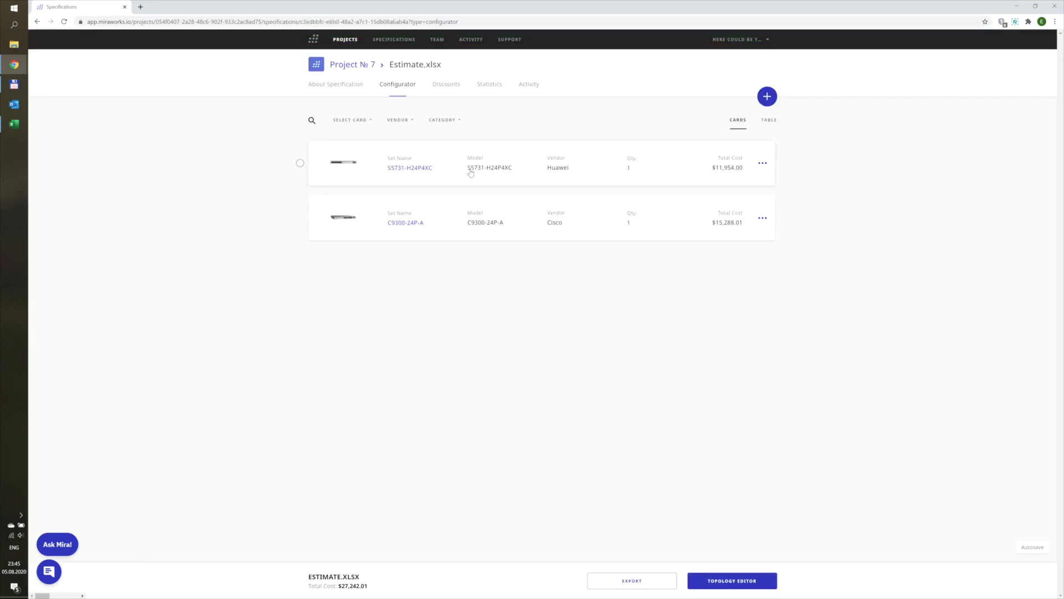
pyautogui.click(438, 241)
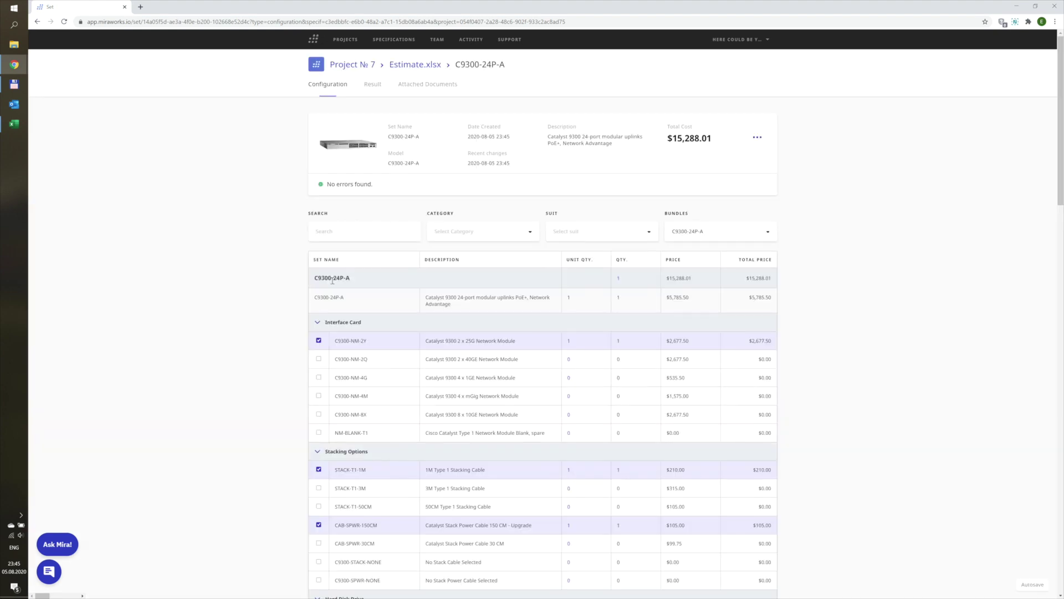
pyautogui.click(319, 415)
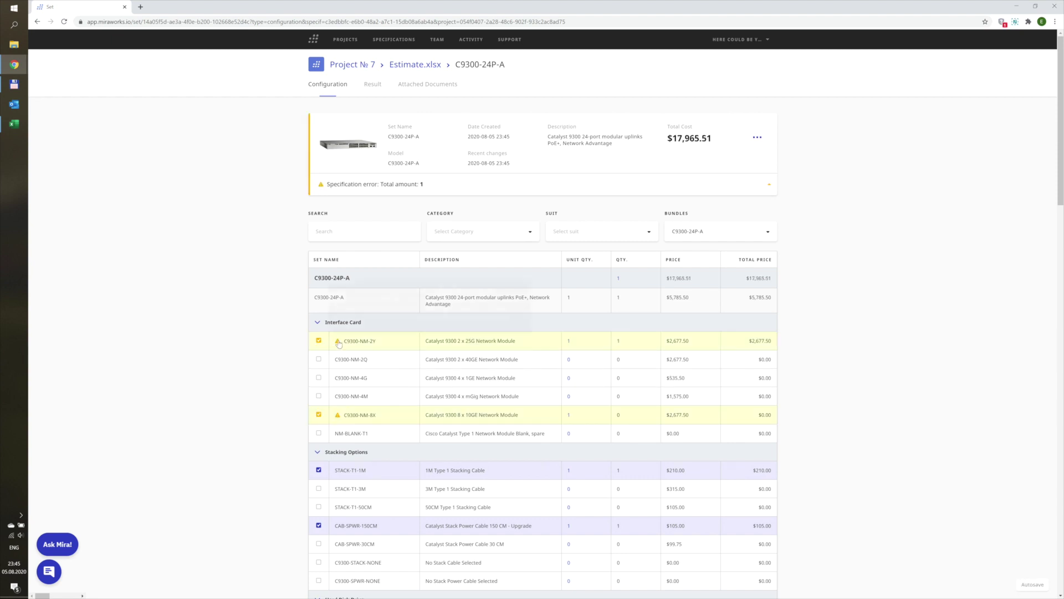
pyautogui.moveTo(339, 344)
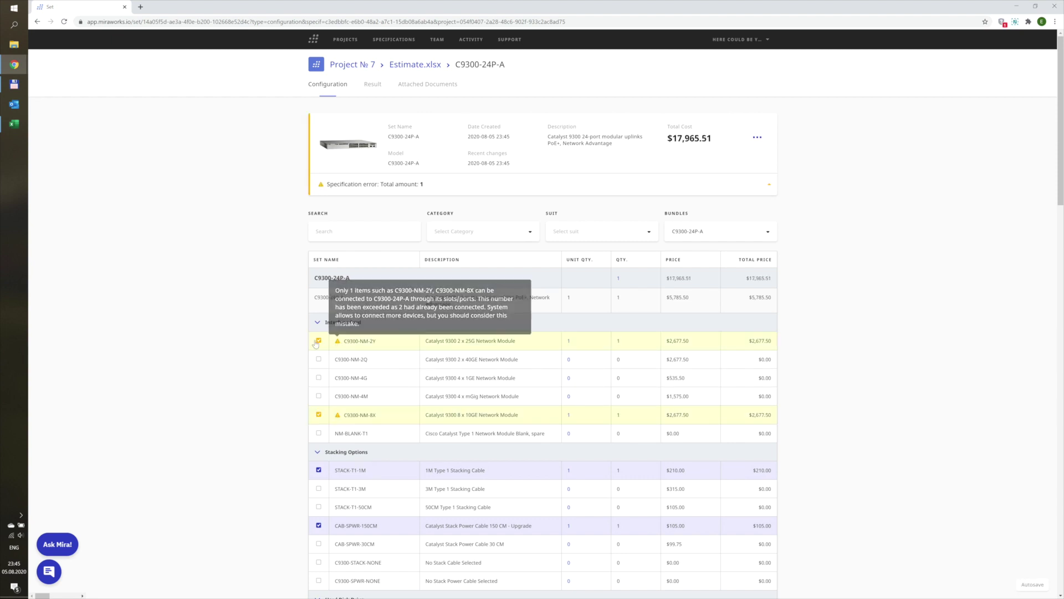
pyautogui.click(319, 340)
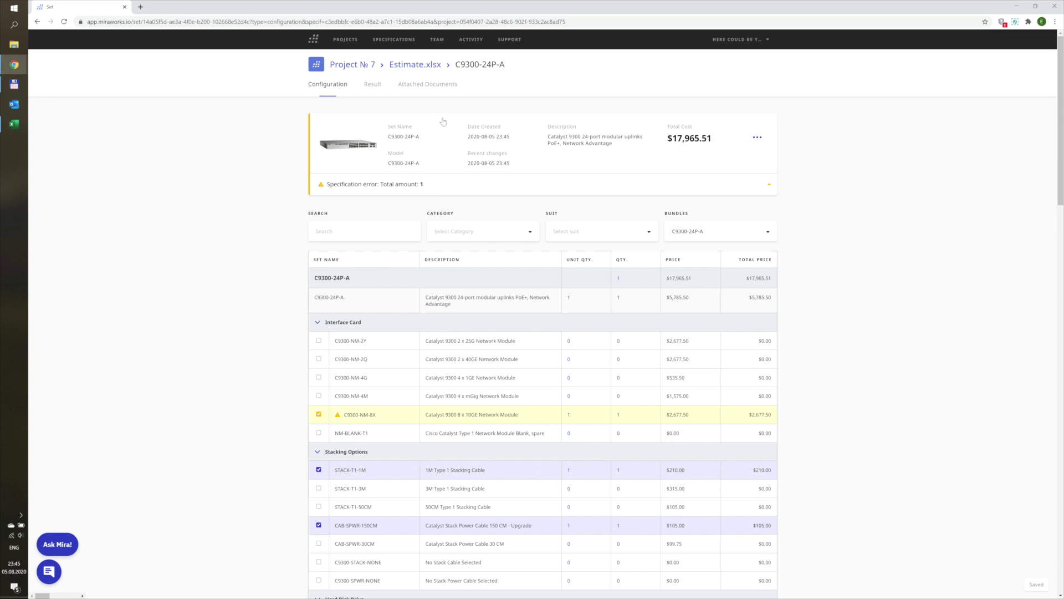
pyautogui.click(421, 64)
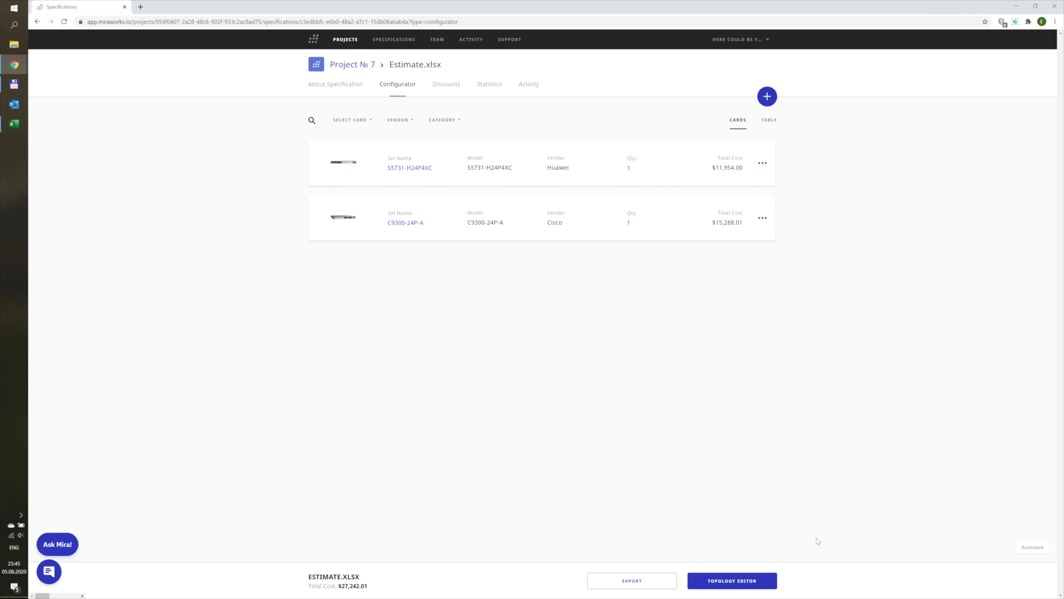
# Step: Open the specification's topology editor and spread the stacked C9300-24P-A and S5731-H24P4XC switches apart on the canvas
pyautogui.click(729, 583)
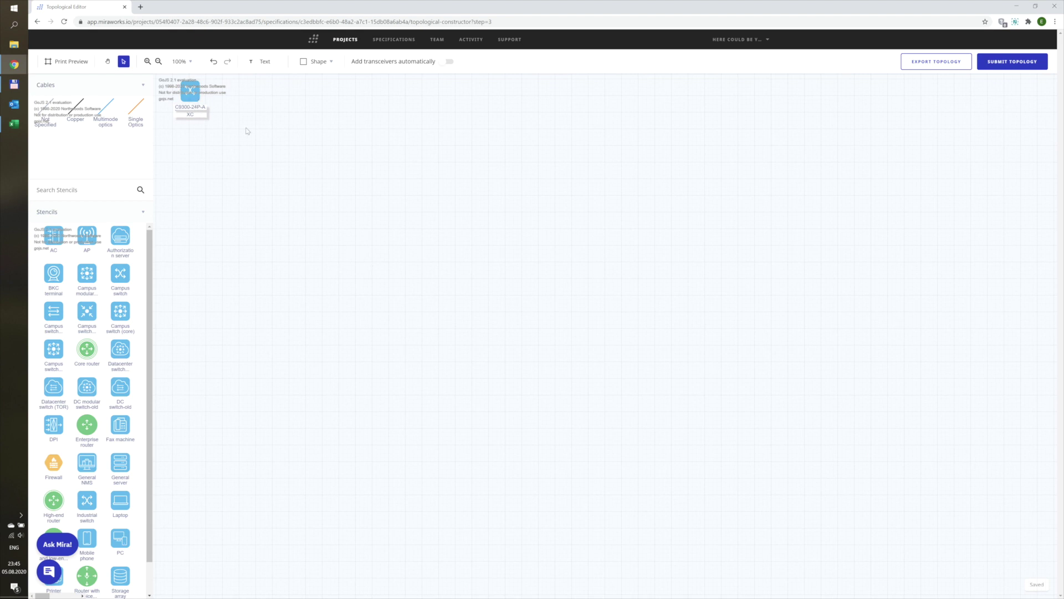
pyautogui.moveTo(190, 92); pyautogui.dragTo(546, 212)
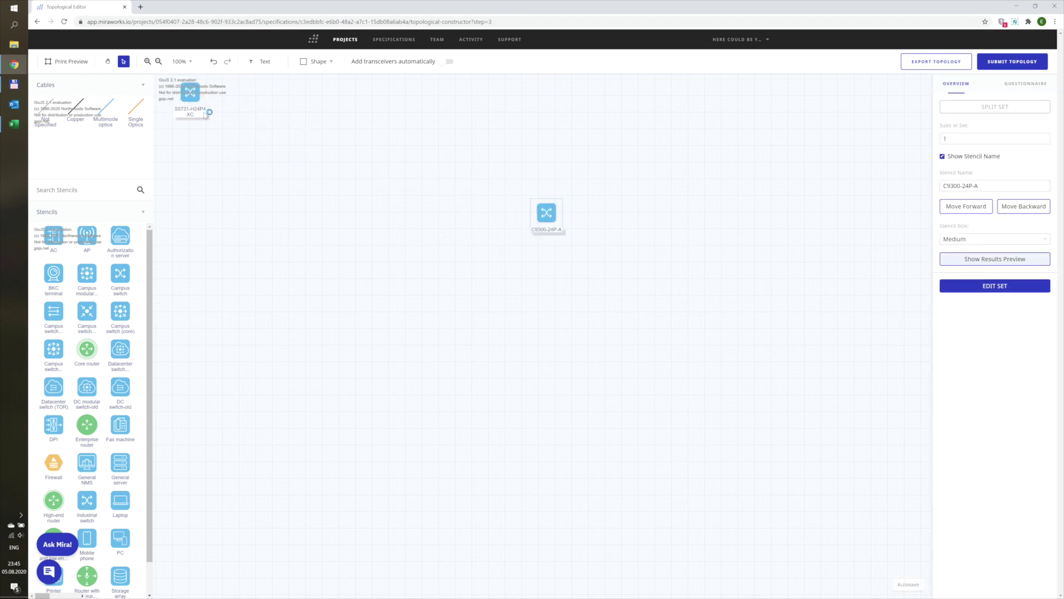
pyautogui.moveTo(199, 103); pyautogui.dragTo(386, 244)
# Step: Add a multimode optics cable with 10 Gbit/s transmission speed and connect it between the C9300-24P-A and S5731-H24P4XC switches
pyautogui.moveTo(107, 110); pyautogui.dragTo(424, 158)
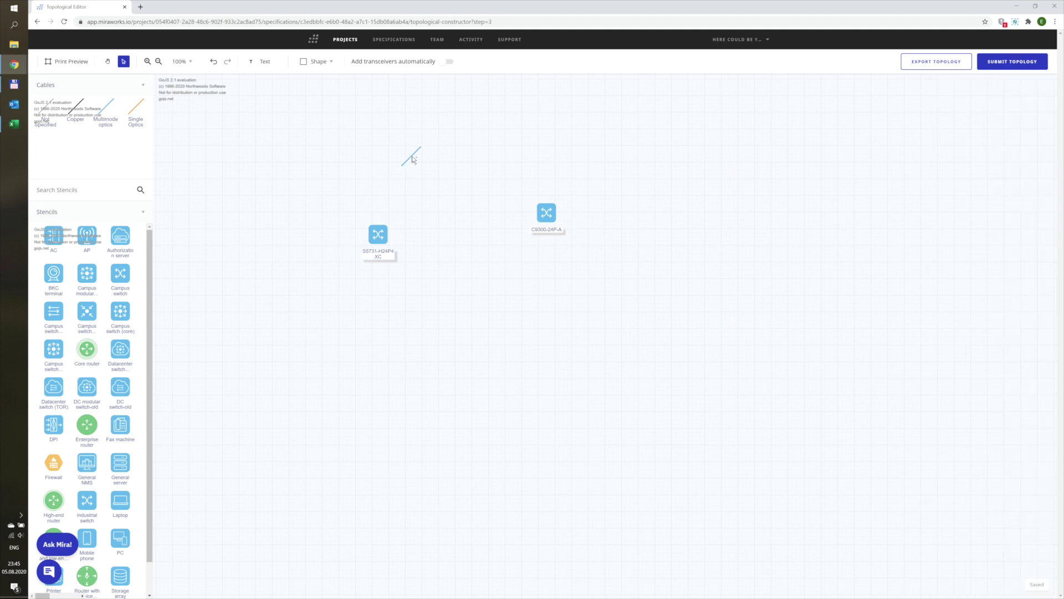
pyautogui.click(949, 166)
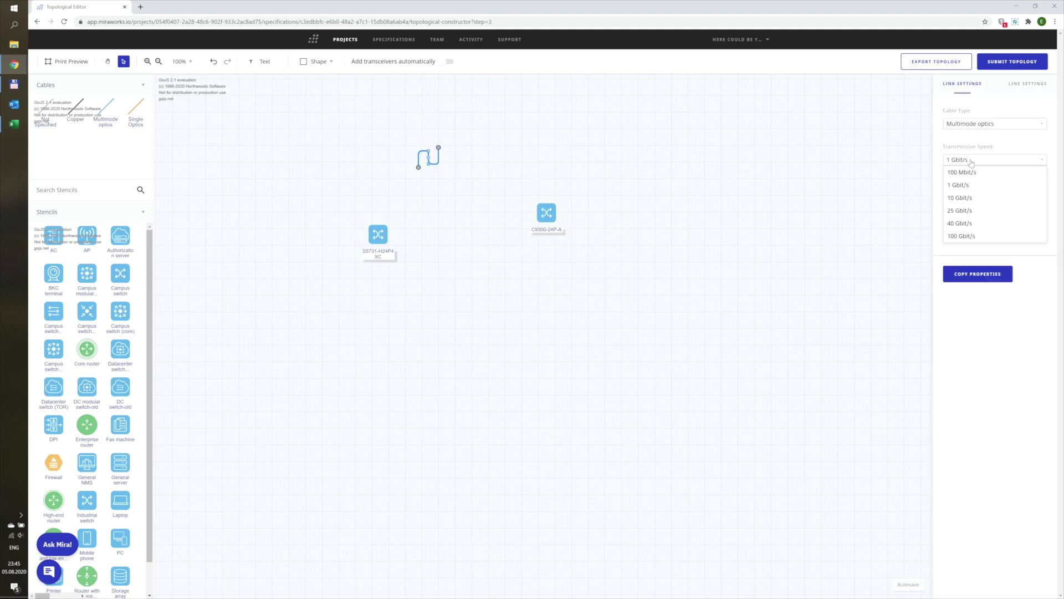
pyautogui.click(964, 195)
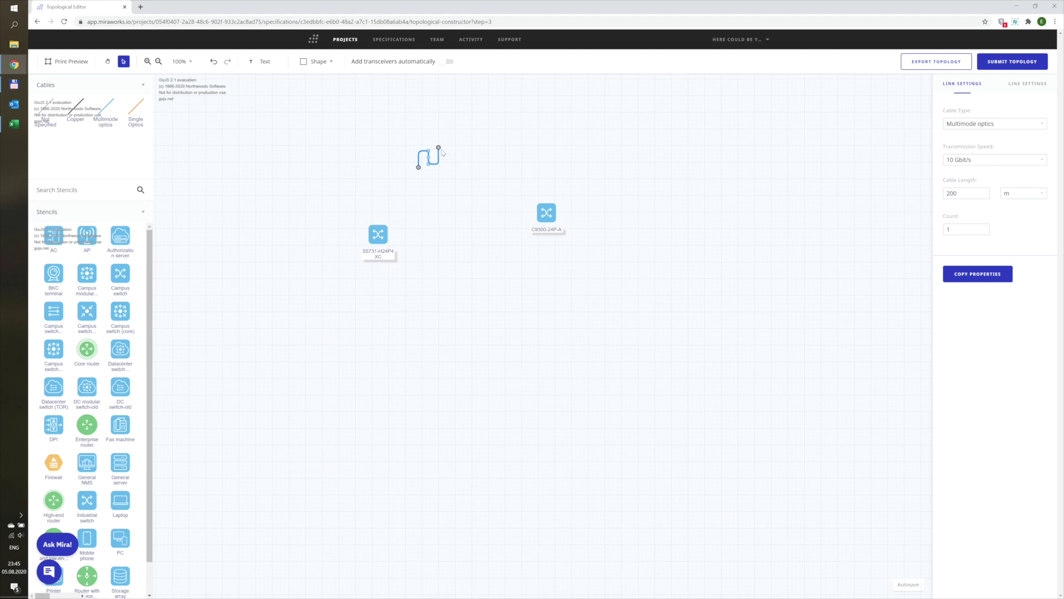
pyautogui.click(454, 160)
pyautogui.click(434, 164)
pyautogui.moveTo(439, 149); pyautogui.dragTo(536, 212)
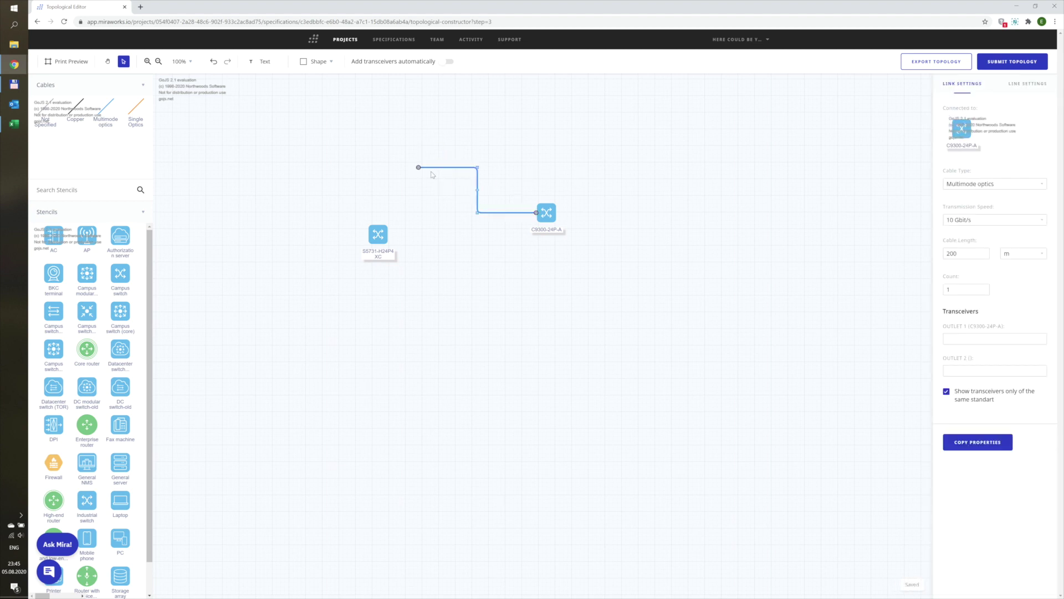
pyautogui.moveTo(418, 168); pyautogui.dragTo(389, 234)
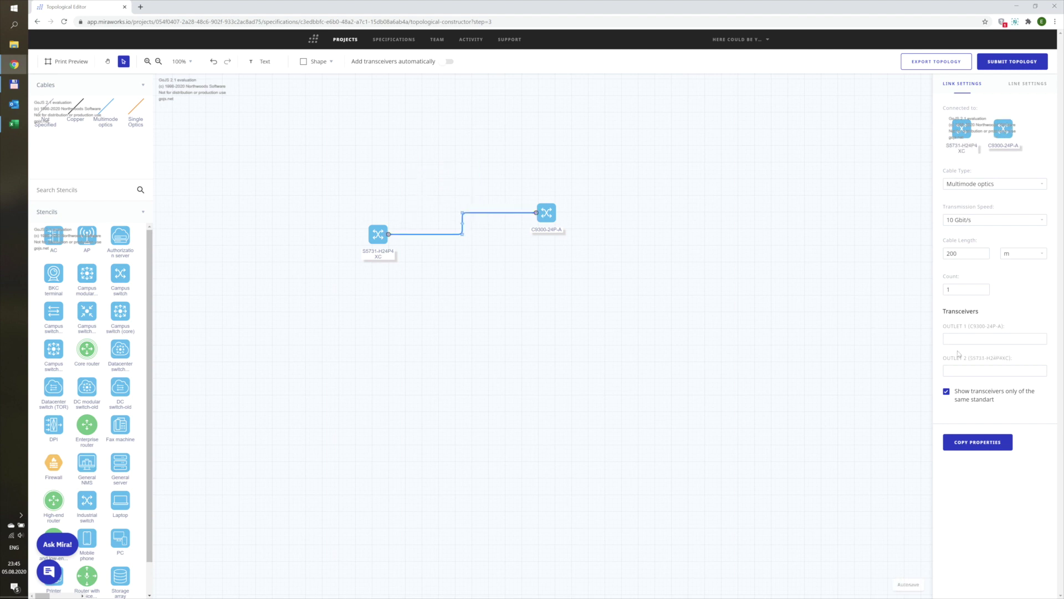
# Step: Assign transceivers to the S5731-H24P4XC and C9300-24P-A outlets of the link, and submit the topology
pyautogui.click(977, 373)
pyautogui.click(979, 383)
pyautogui.click(970, 341)
pyautogui.click(968, 353)
pyautogui.click(998, 62)
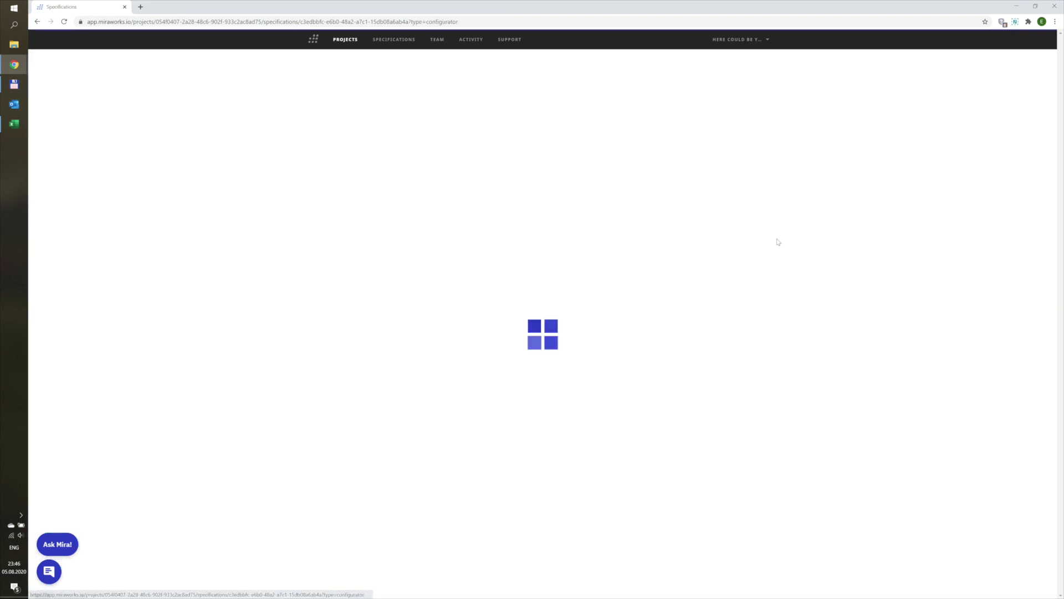